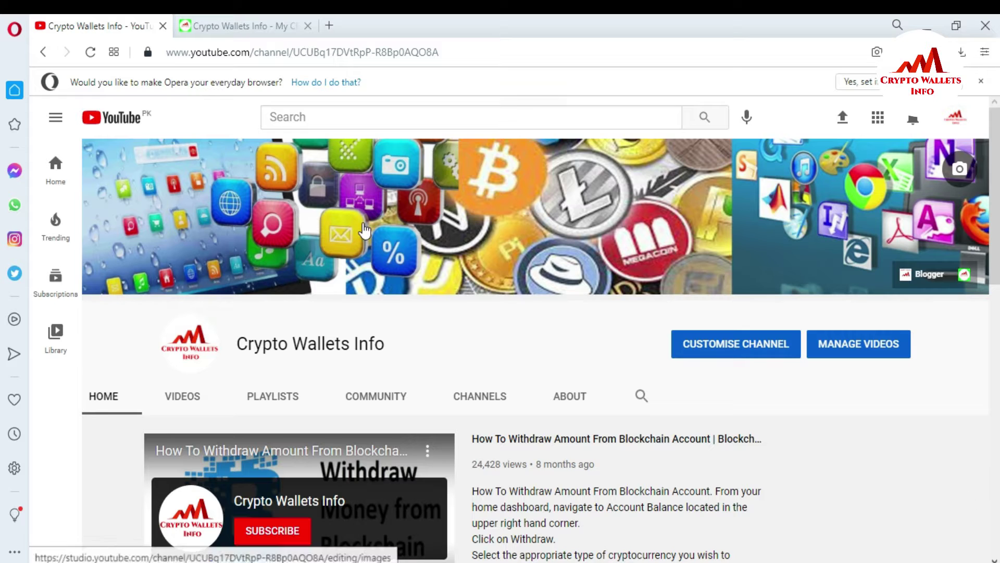
# - Switch from the YouTube channel tab to the Crypto Wallets Info site tab
pyautogui.click(236, 17)
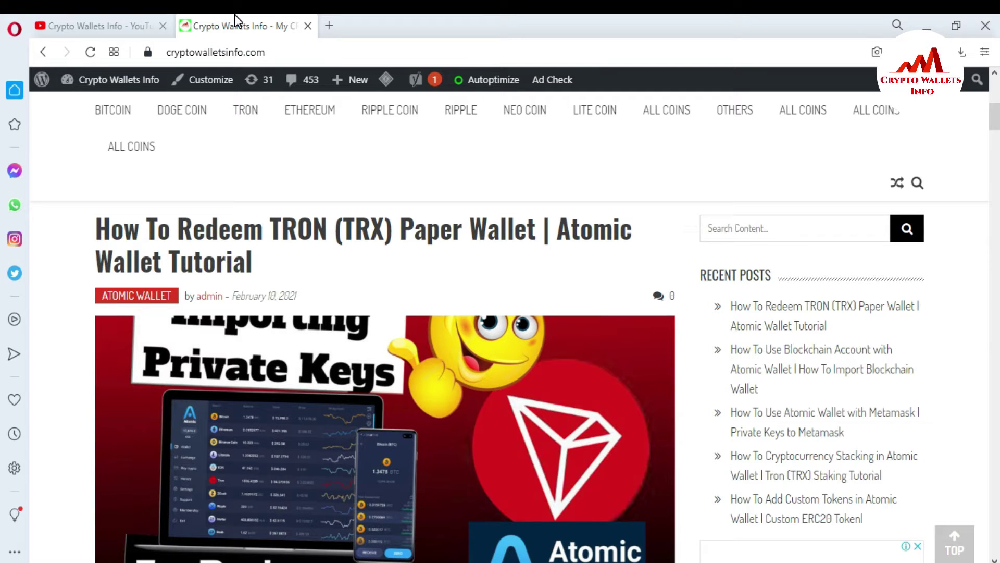
pyautogui.moveTo(111, 96)
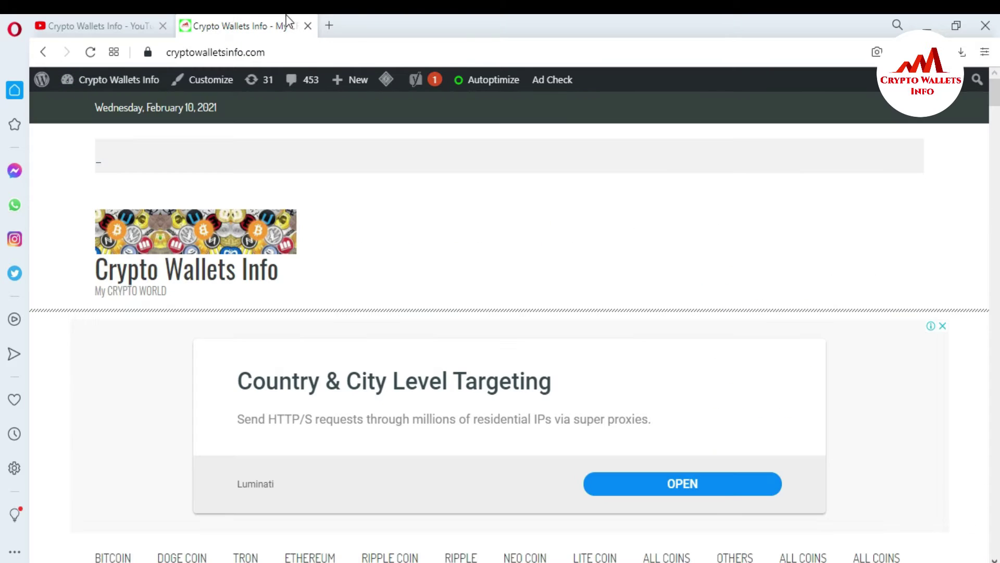
# - In a new tab, go to google.com and search for coingecko
pyautogui.click(330, 25)
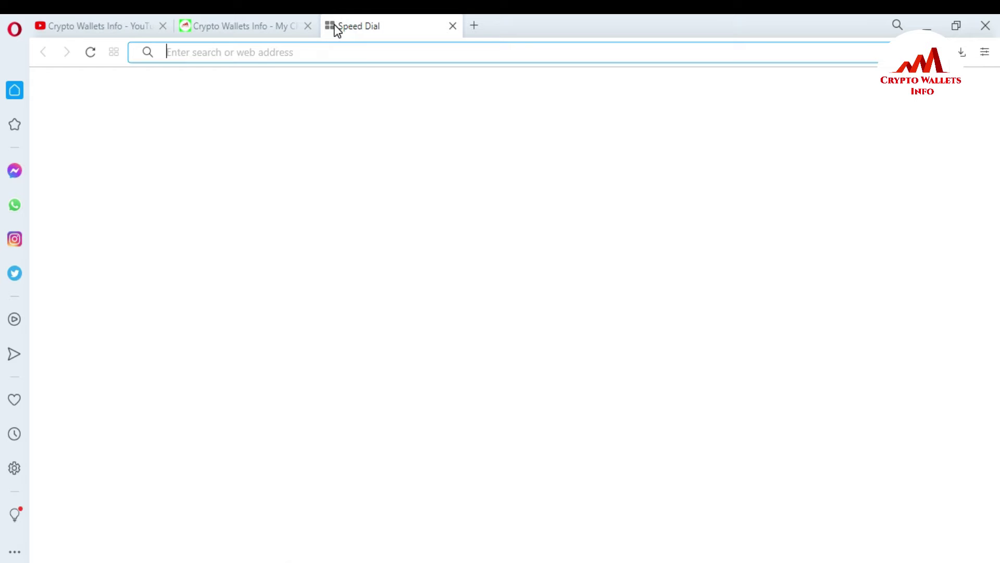
pyautogui.write('goo')
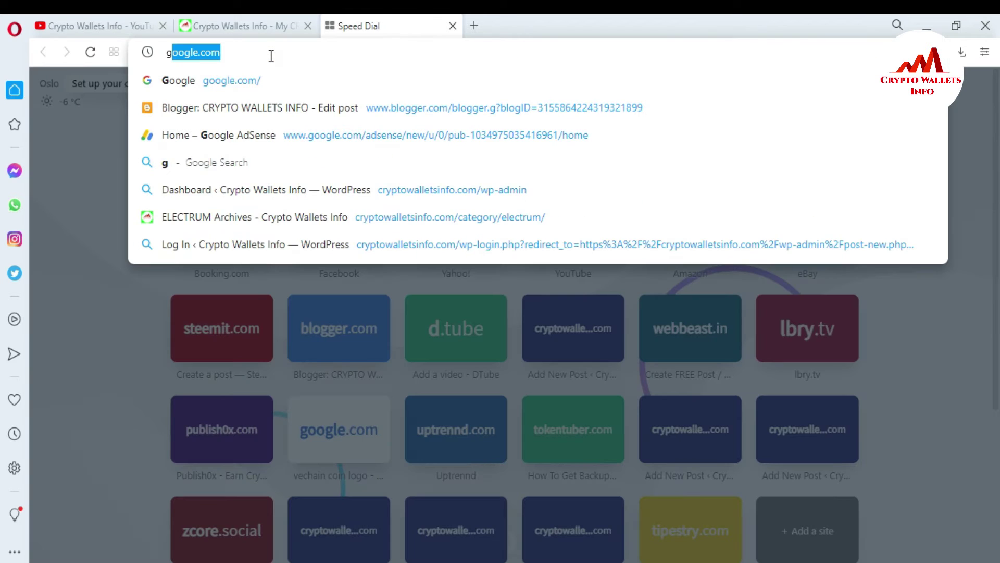
pyautogui.click(265, 78)
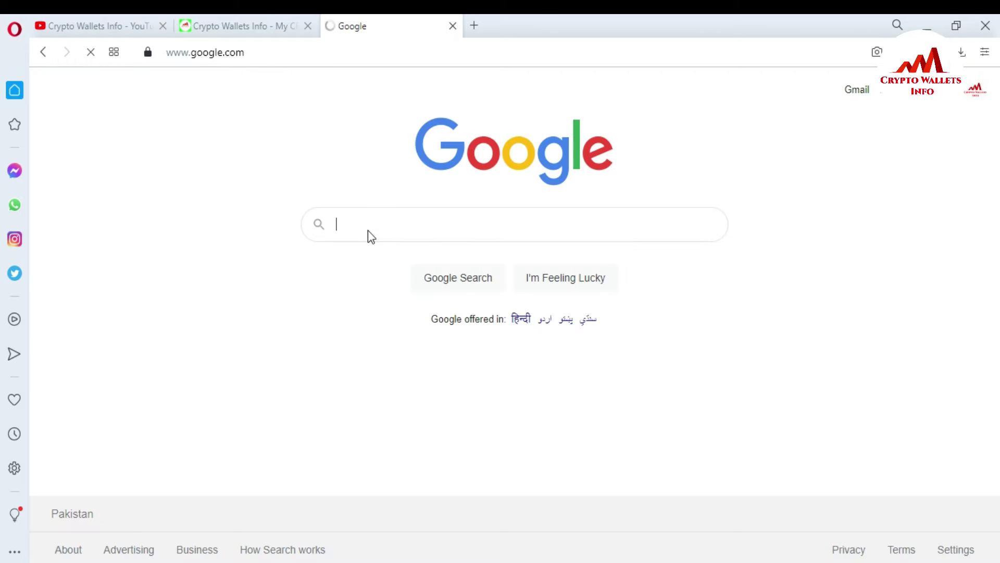
pyautogui.write('coin')
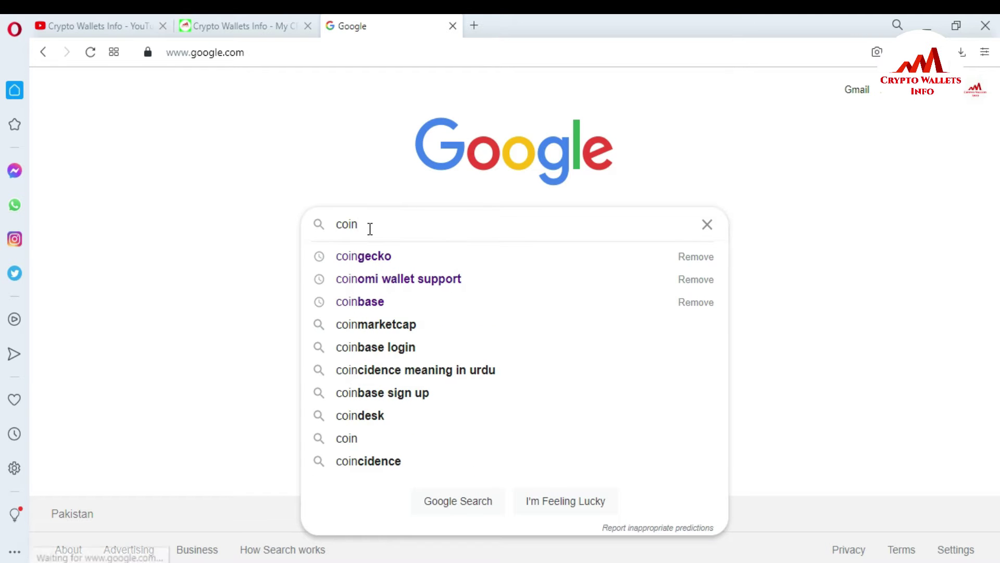
pyautogui.click(381, 255)
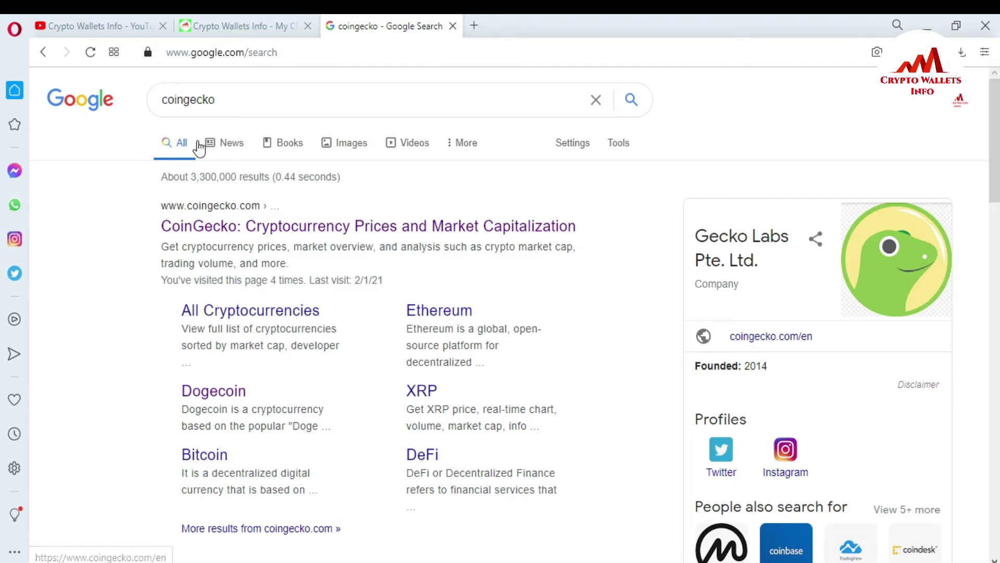
# - Open the CoinGecko result and scroll the market-cap table down toward Dogecoin
pyautogui.click(300, 234)
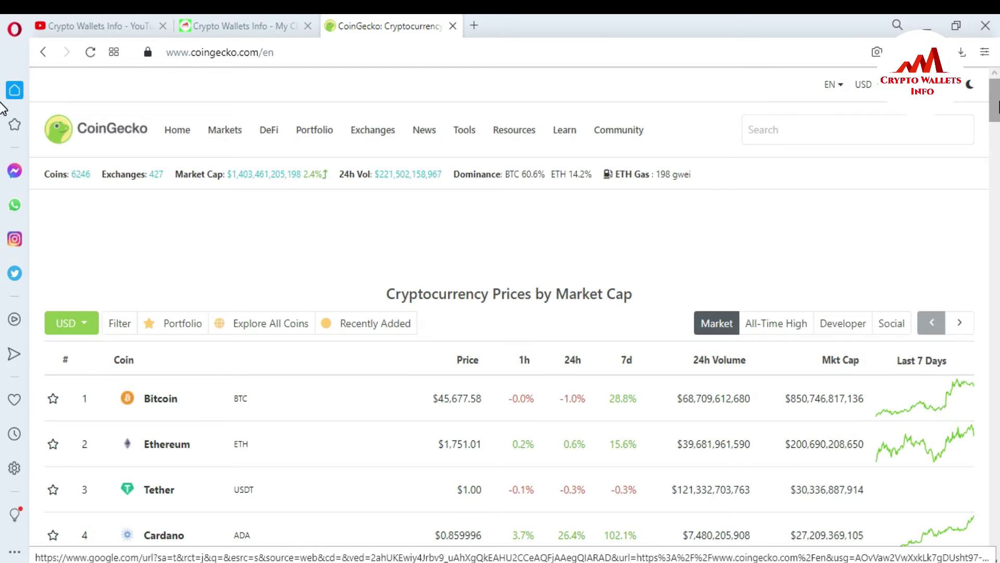
pyautogui.scroll(-2, 2, 112)
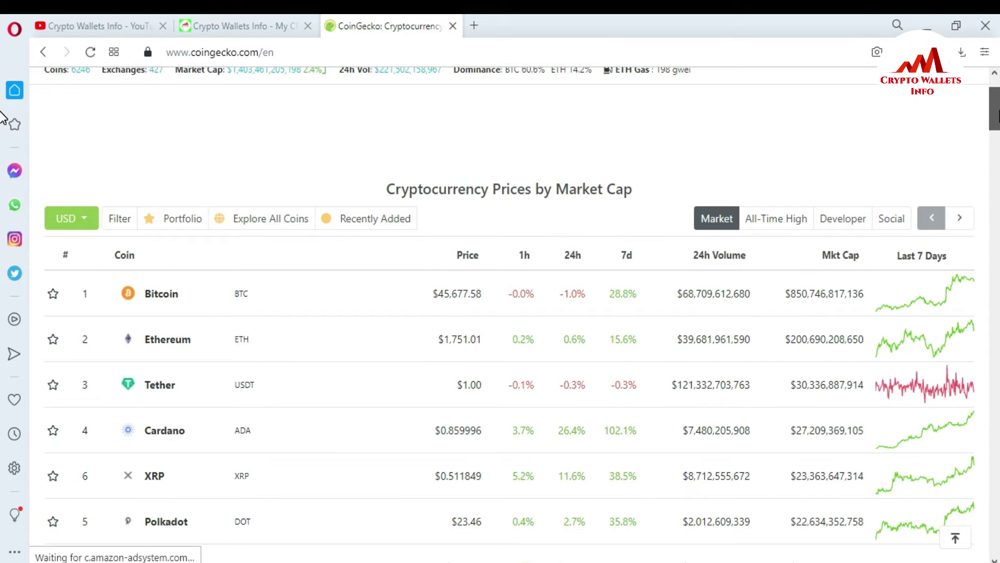
pyautogui.scroll(-2, 1, 119)
pyautogui.scroll(-5, 1, 125)
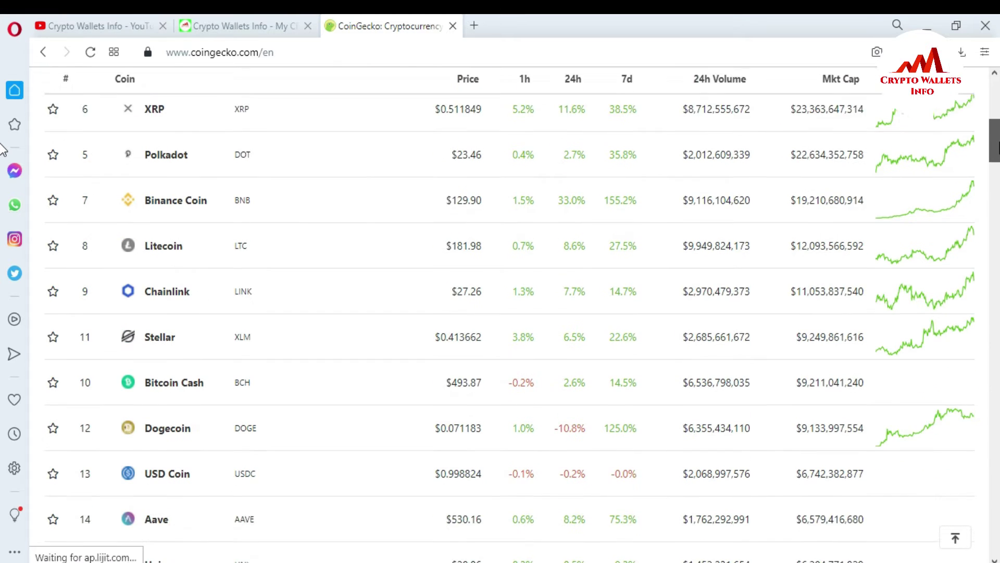
pyautogui.scroll(-1, 3, 150)
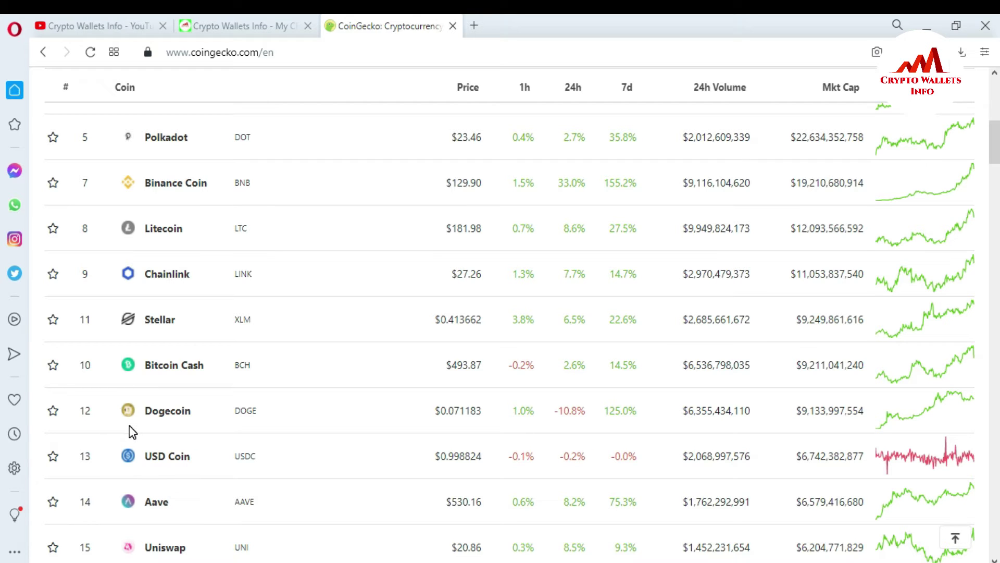
# - Open the Dogecoin coin page, scroll through it, and highlight its All-Time High price
pyautogui.click(165, 416)
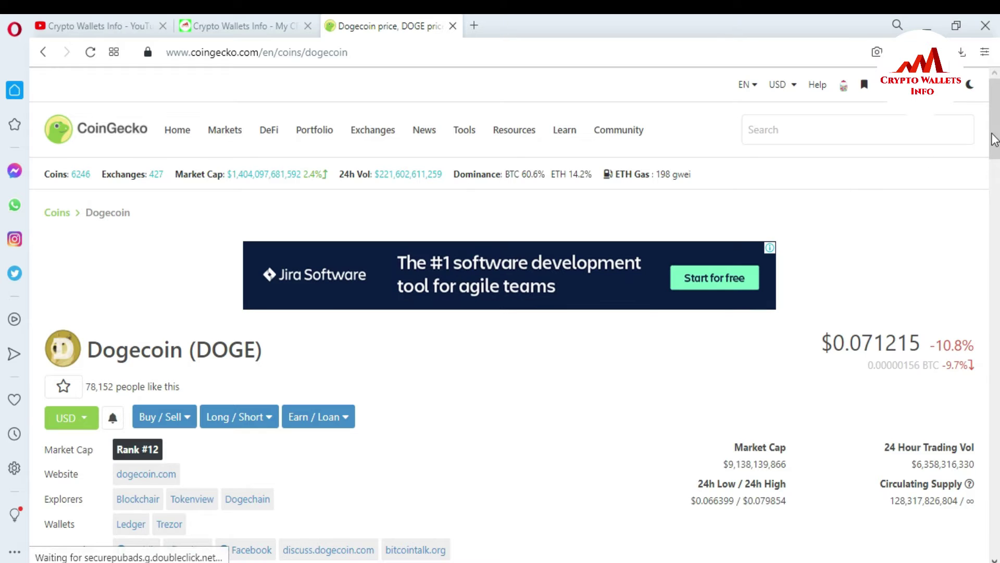
pyautogui.scroll(-4, 3, 159)
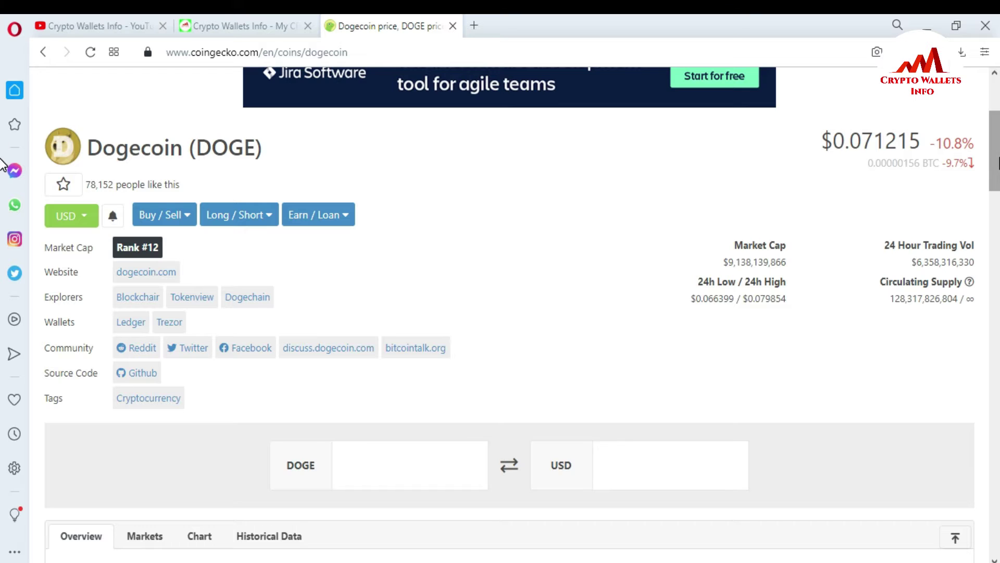
pyautogui.scroll(-1, 842, 139)
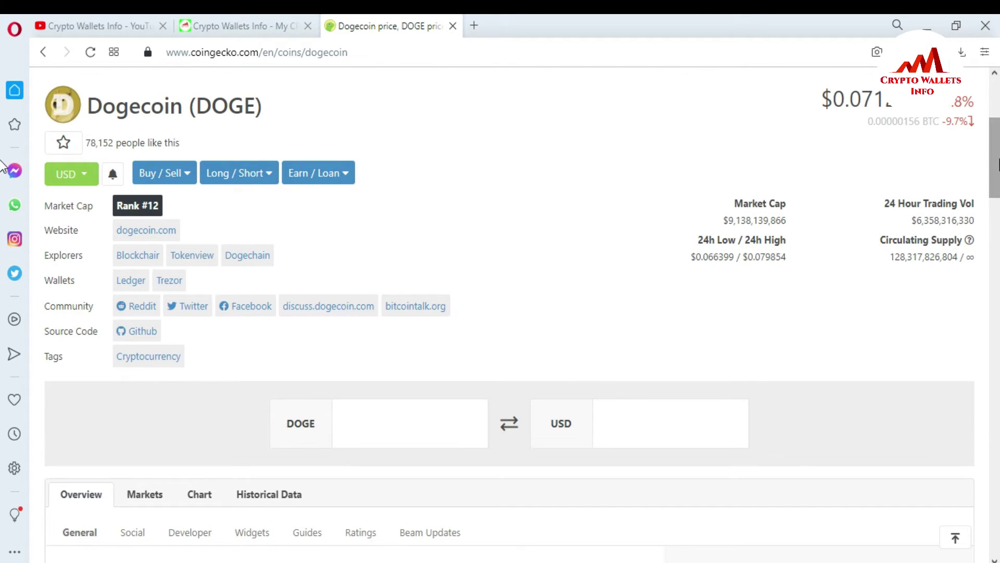
pyautogui.scroll(-4, 996, 216)
pyautogui.scroll(-6, 996, 216)
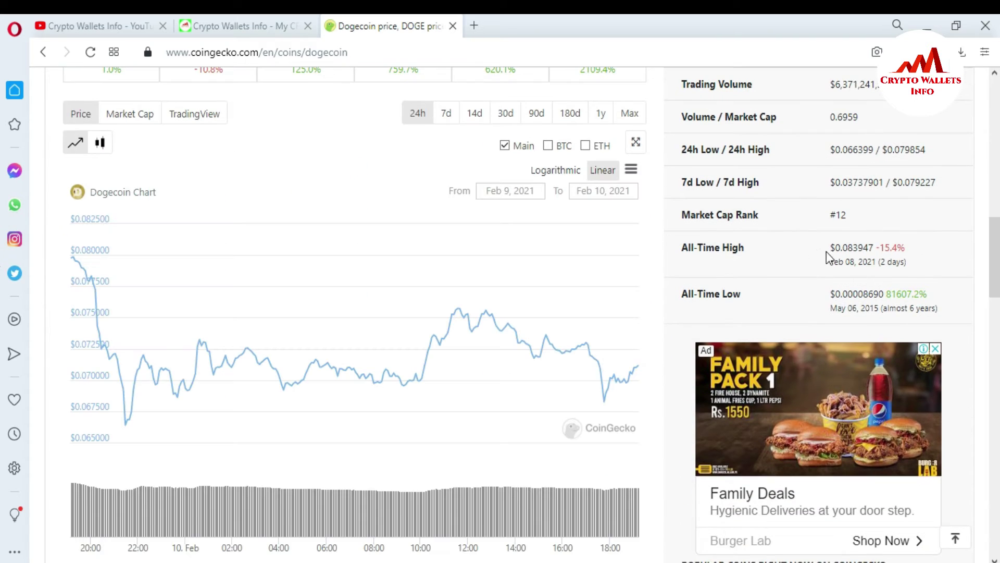
pyautogui.moveTo(830, 248); pyautogui.dragTo(866, 249)
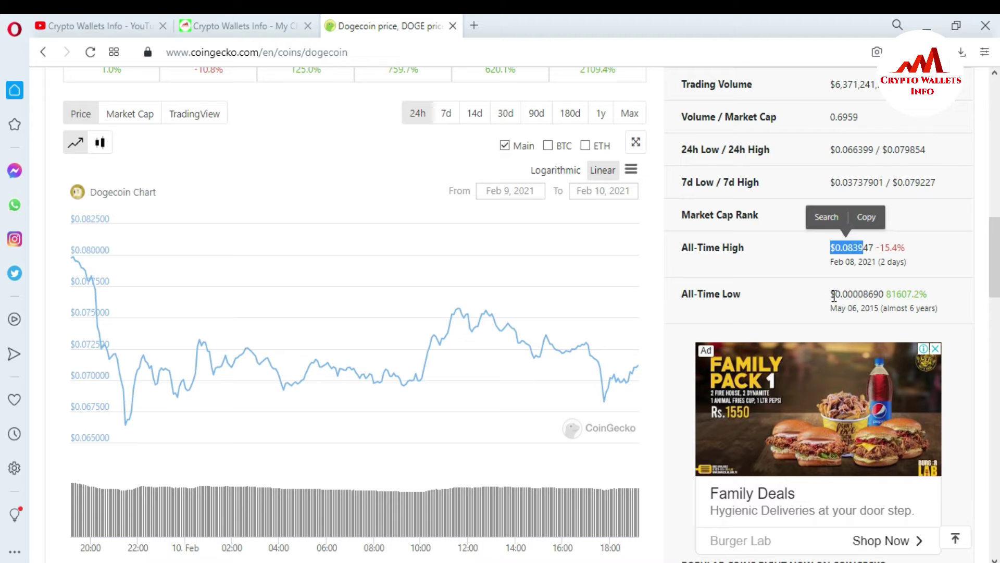
pyautogui.scroll(3, 893, 311)
pyautogui.scroll(-4, 3, 211)
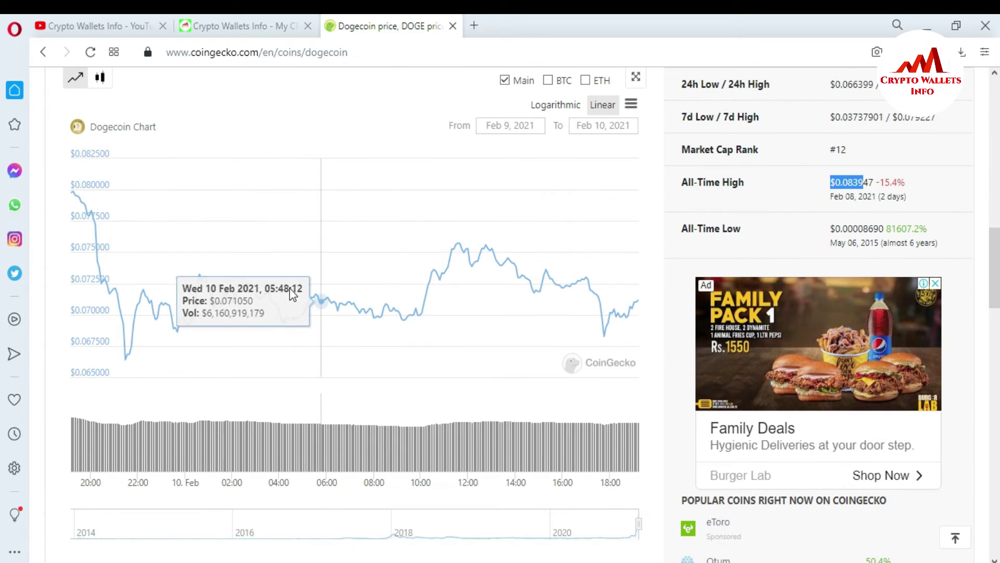
pyautogui.scroll(10, 3, 268)
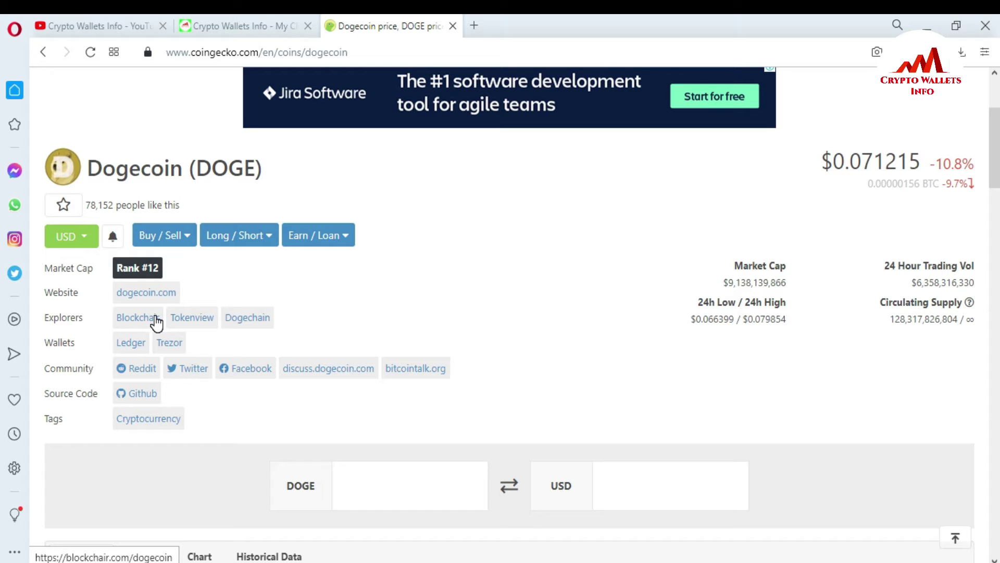
# - Open the official dogecoin.com website from the Dogecoin coin page
pyautogui.click(139, 295)
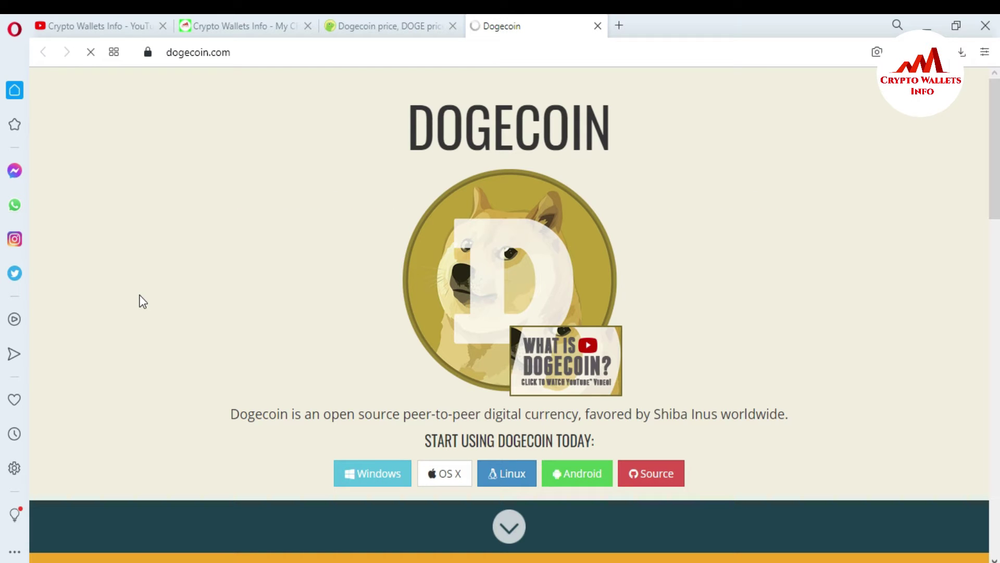
pyautogui.click(266, 54)
pyautogui.moveTo(220, 59); pyautogui.dragTo(172, 60)
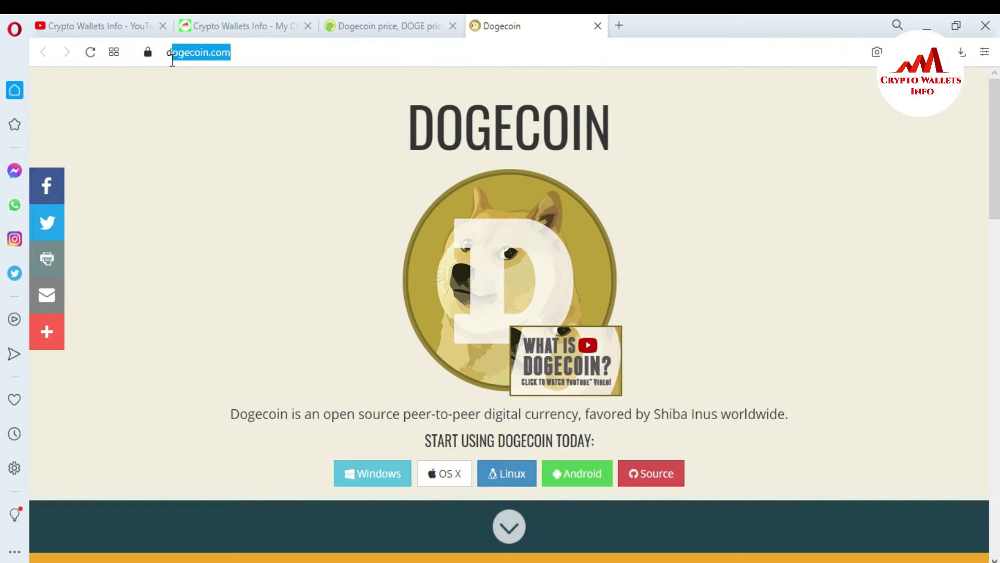
pyautogui.click(266, 216)
# - Scroll through the dogecoin.com homepage and back up to the Windows, OS X, Linux, Android and Source downloads
pyautogui.scroll(-3, 3, 188)
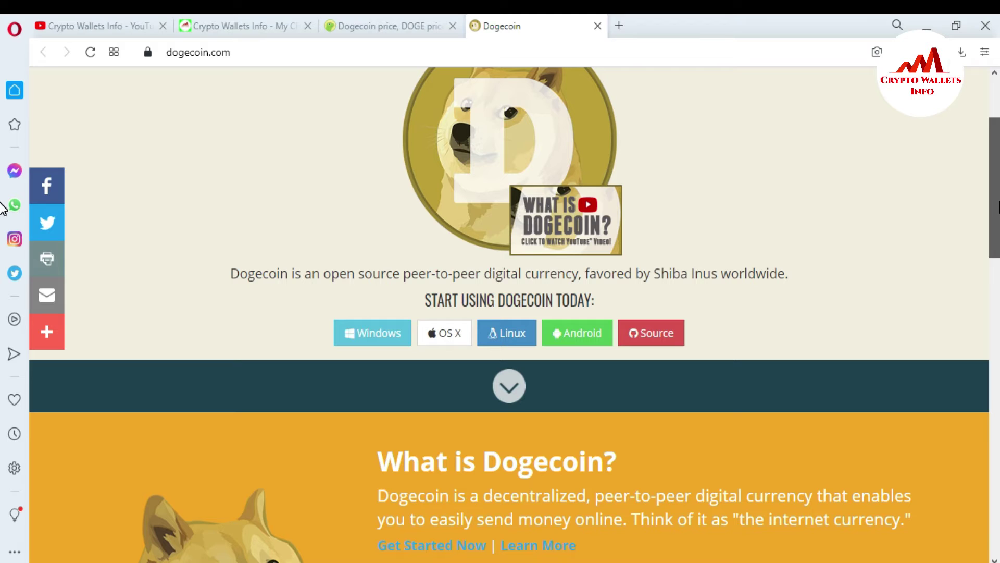
pyautogui.scroll(3, 1, 204)
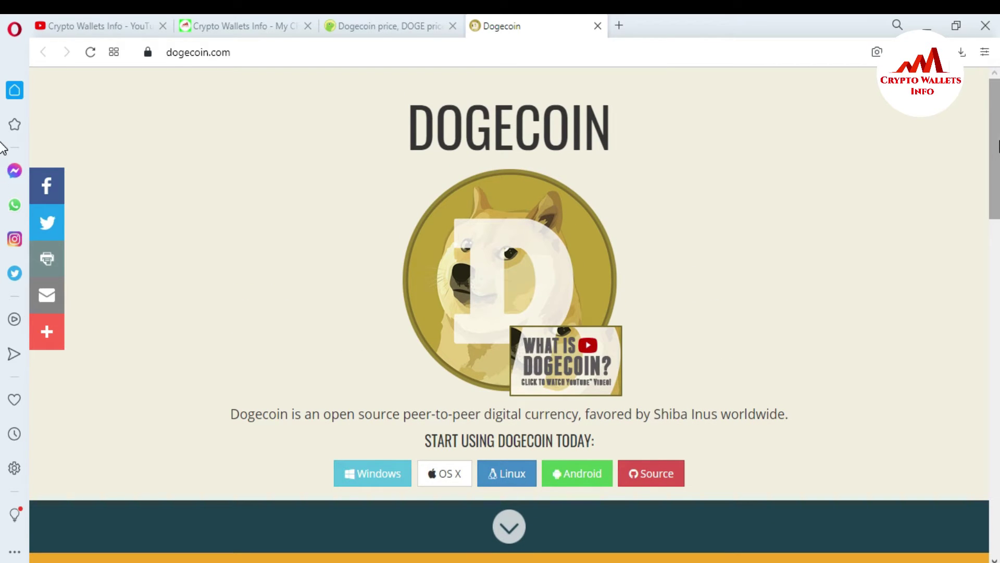
pyautogui.scroll(-3, 2, 177)
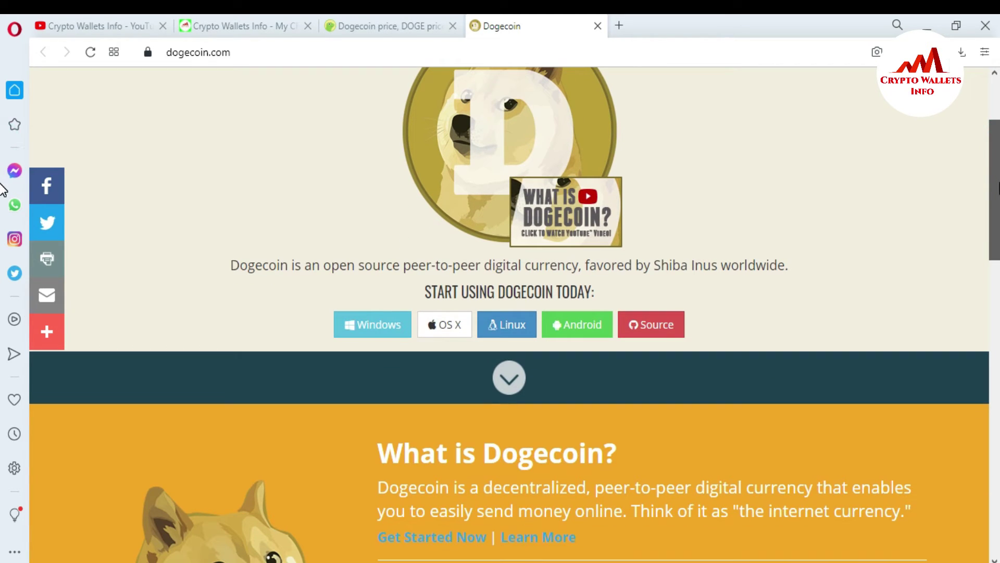
pyautogui.scroll(-4, 2, 189)
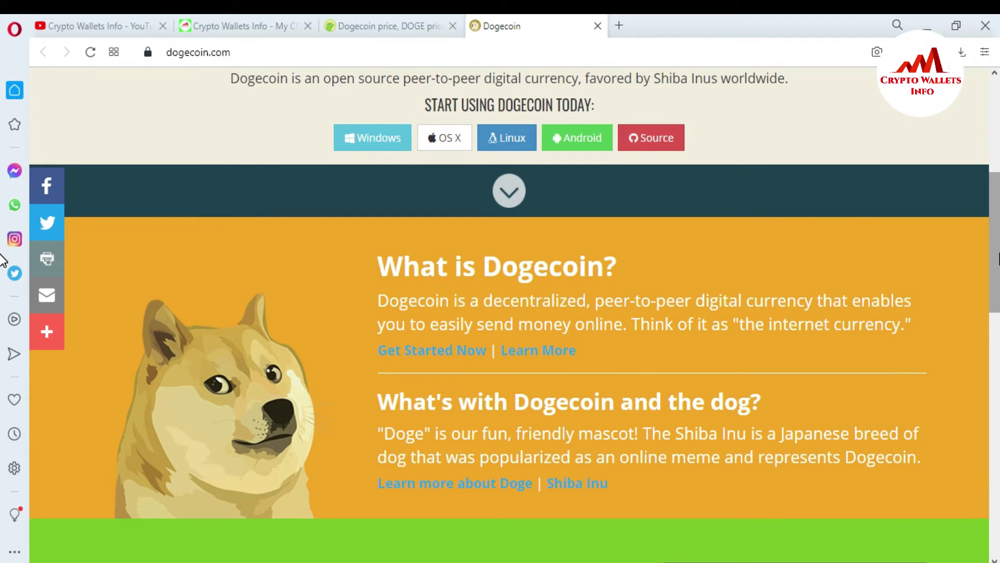
pyautogui.scroll(-1, 2, 260)
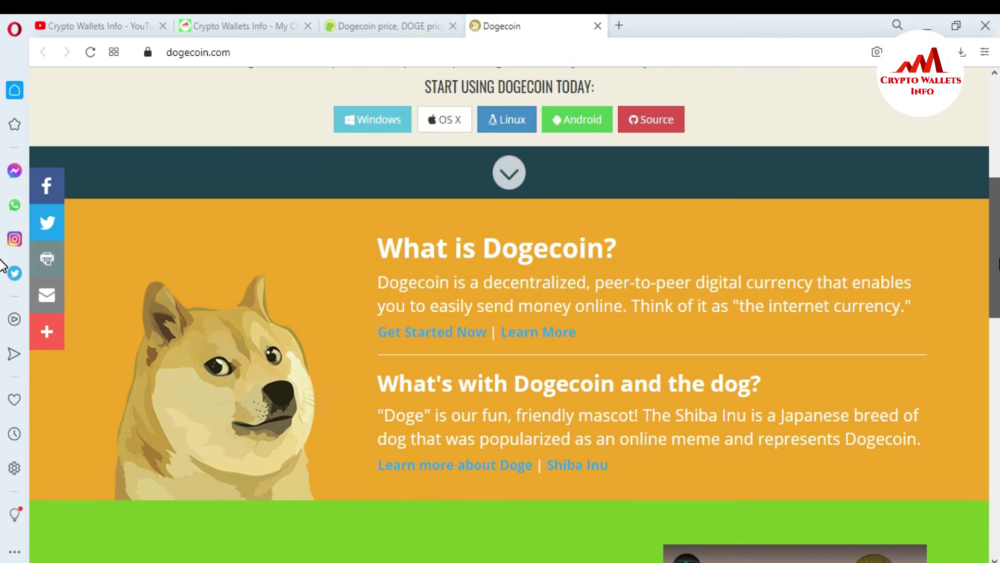
pyautogui.scroll(-2, 2, 266)
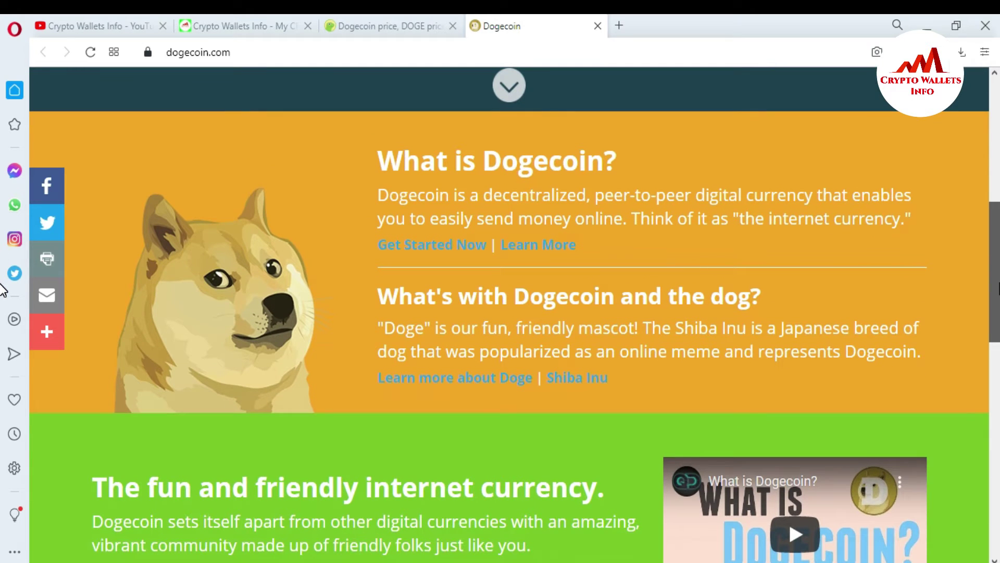
pyautogui.scroll(-3, 2, 289)
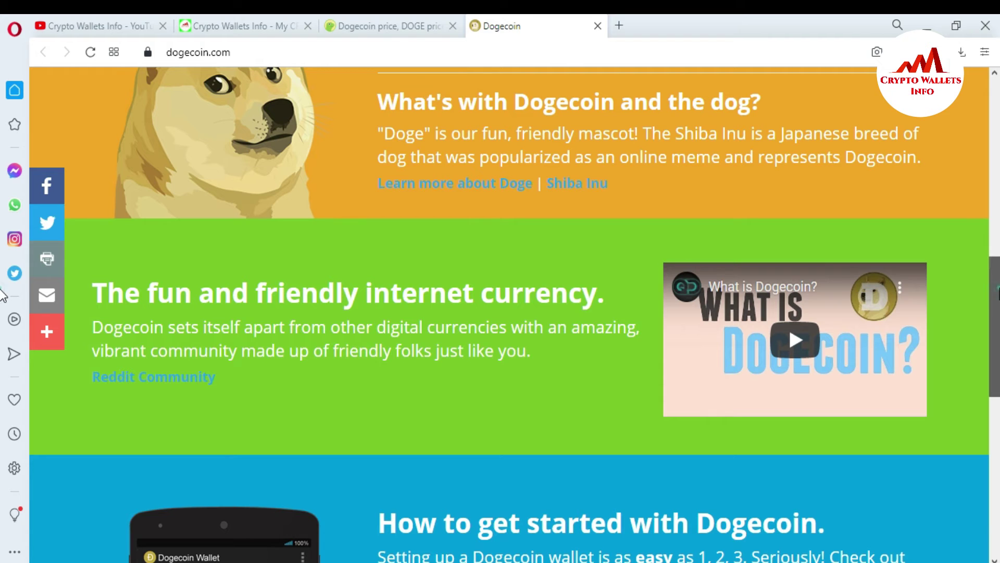
pyautogui.scroll(-10, 5, 294)
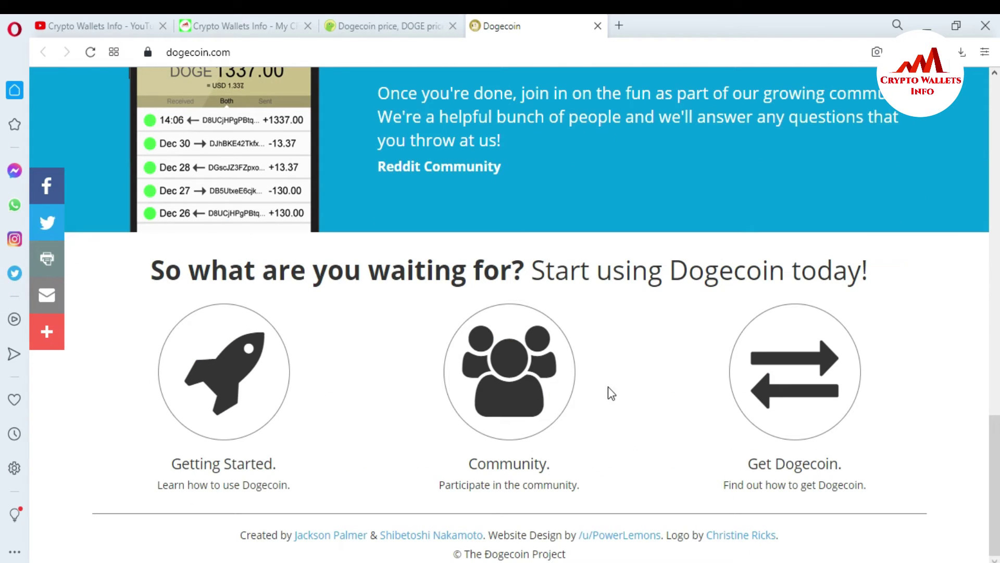
pyautogui.scroll(12, 6, 352)
pyautogui.scroll(6, 3, 290)
pyautogui.scroll(3, 3, 200)
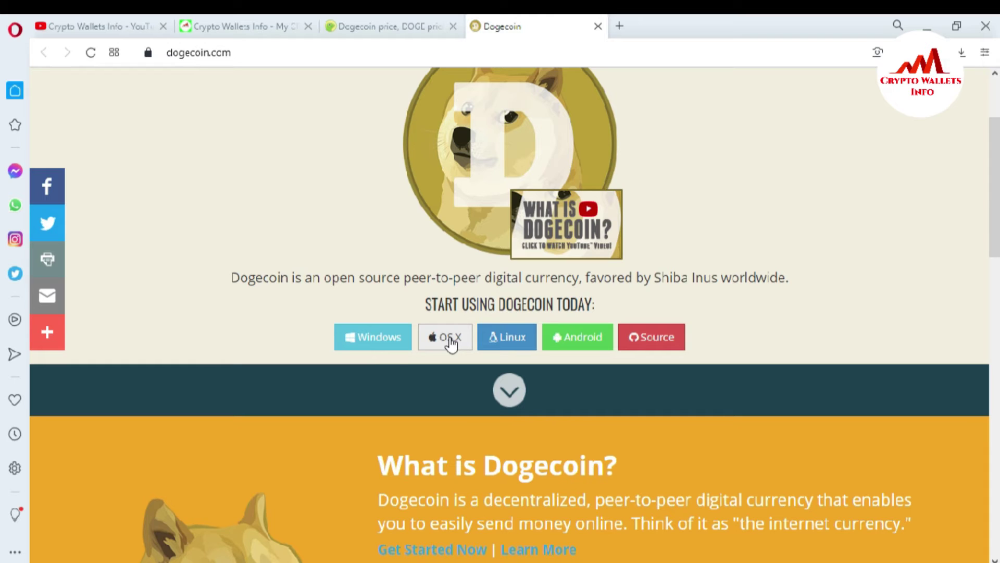
pyautogui.scroll(3, 406, 417)
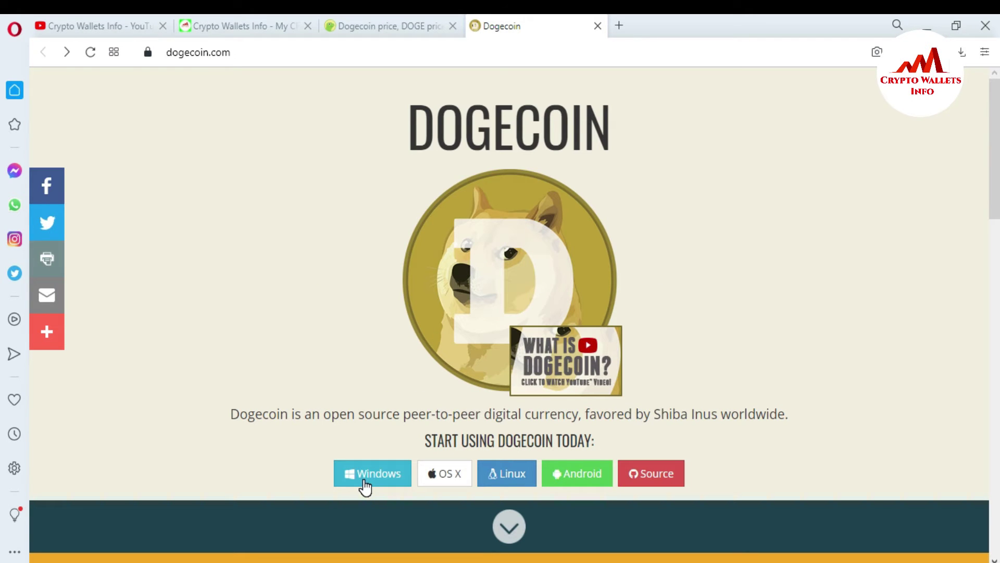
pyautogui.click(369, 60)
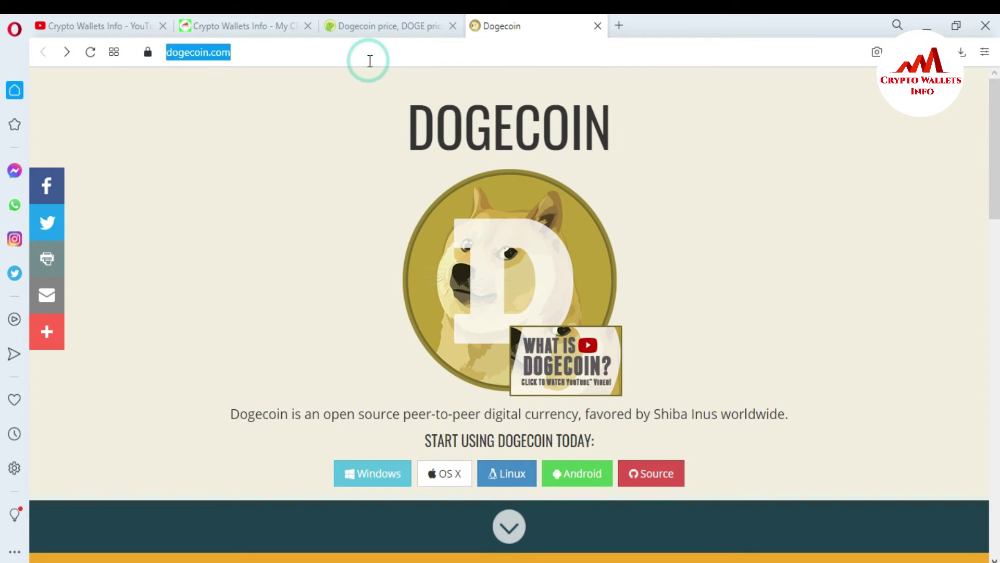
# - Search Google for 'login dogecoin' and open the Dogechain online dogecoin wallet result
pyautogui.write('login dogecoin')
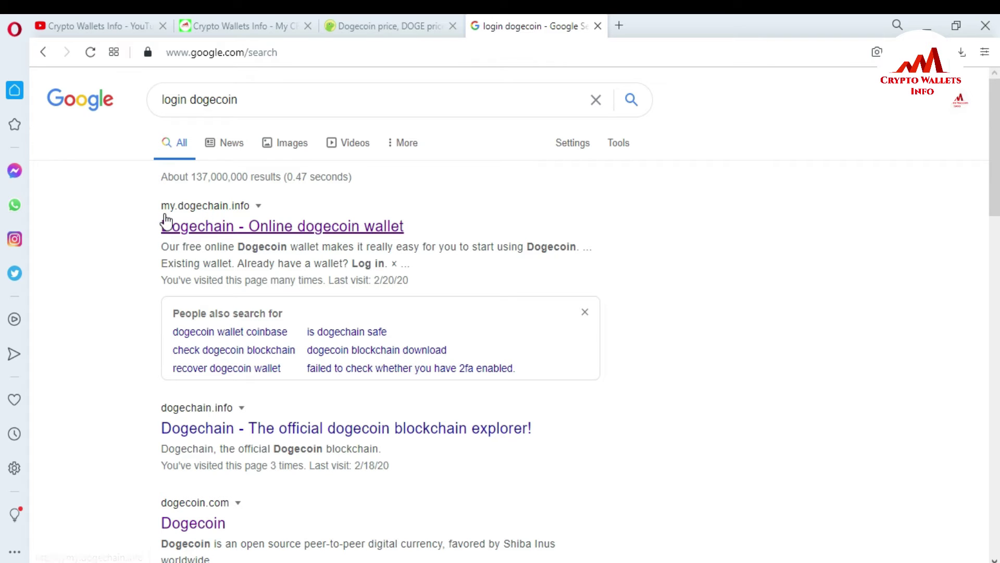
pyautogui.click(246, 227)
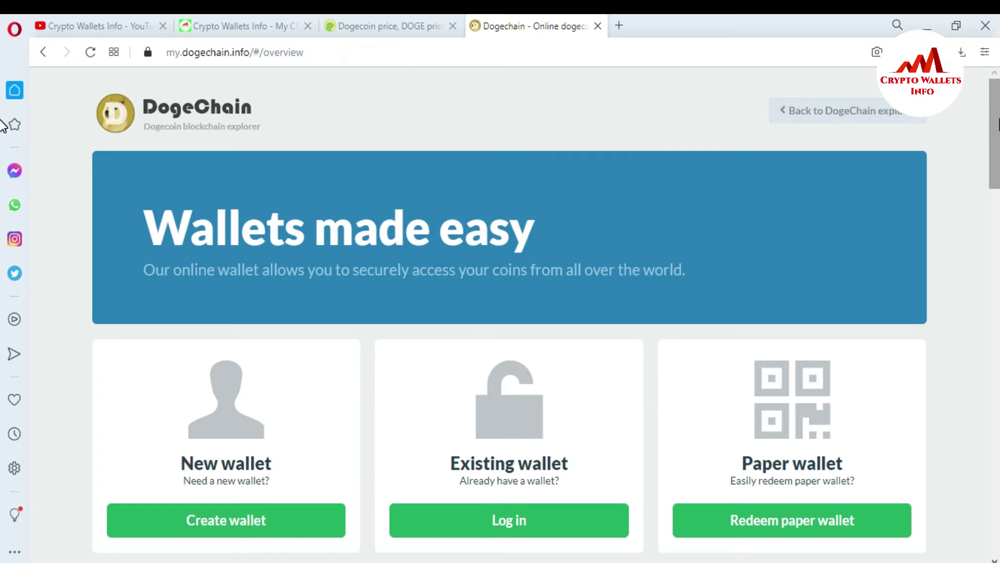
pyautogui.scroll(-1, 9, 125)
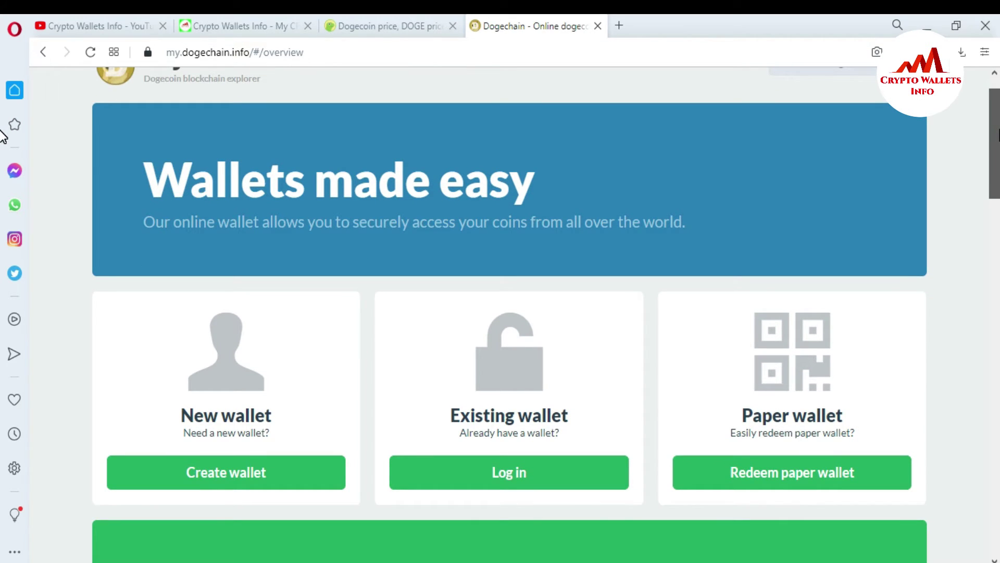
pyautogui.scroll(-1, 3, 136)
pyautogui.scroll(-6, 2, 137)
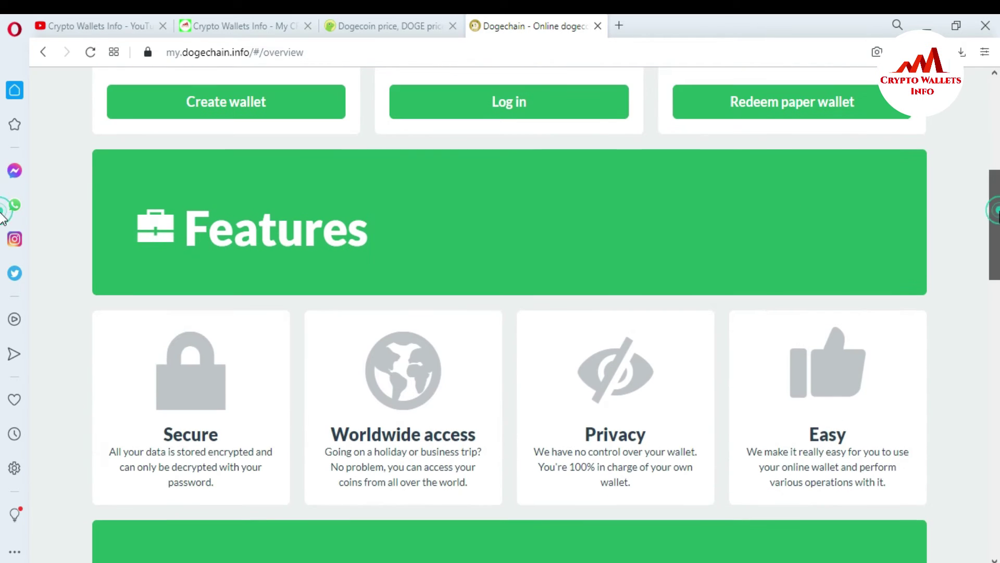
pyautogui.scroll(-1, 3, 217)
pyautogui.scroll(-2, 3, 240)
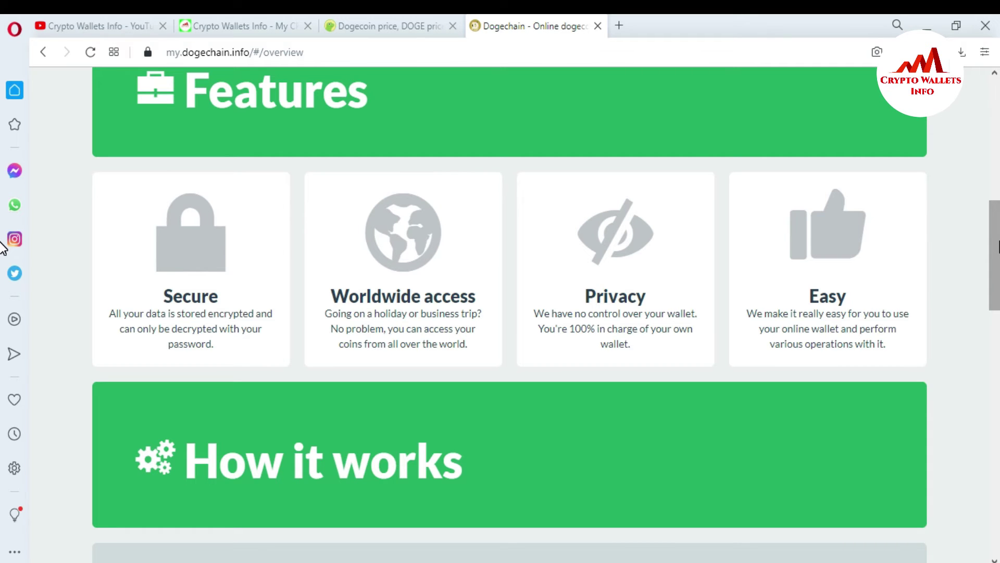
pyautogui.scroll(-5, 3, 248)
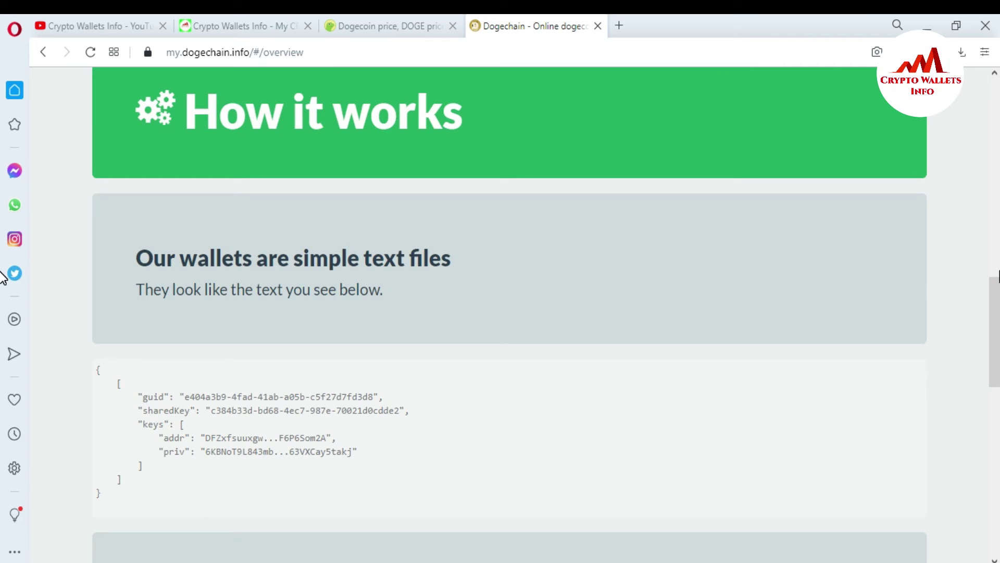
pyautogui.scroll(6, 2, 277)
pyautogui.scroll(-10, 2, 268)
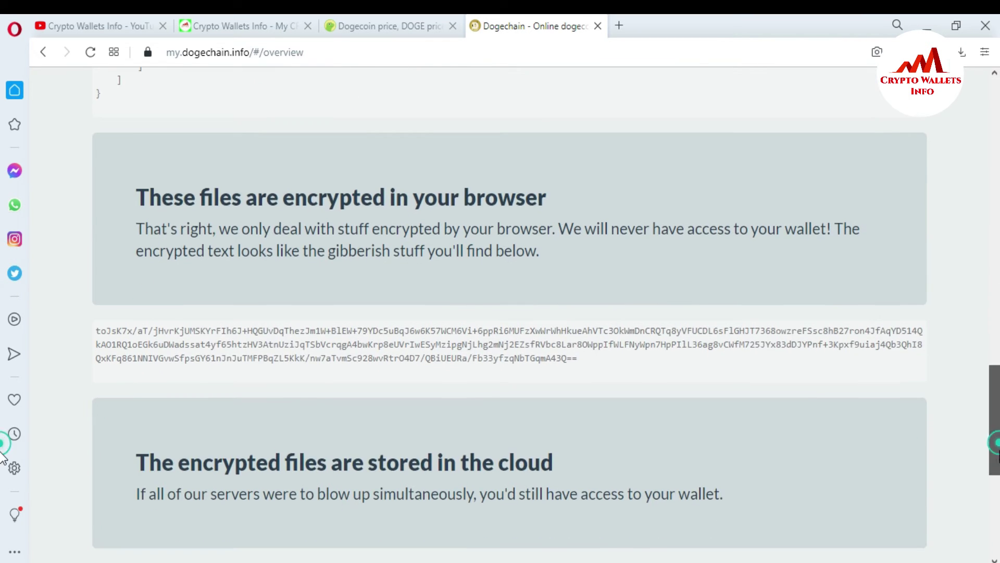
pyautogui.scroll(9, 2, 287)
pyautogui.scroll(8, 1, 287)
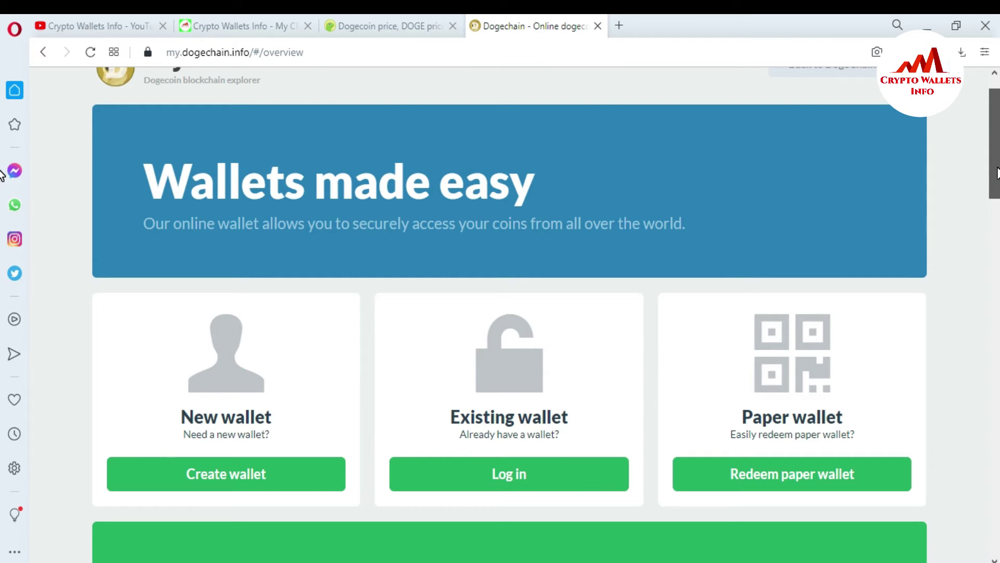
pyautogui.scroll(1, 2, 175)
pyautogui.scroll(-1, 1, 174)
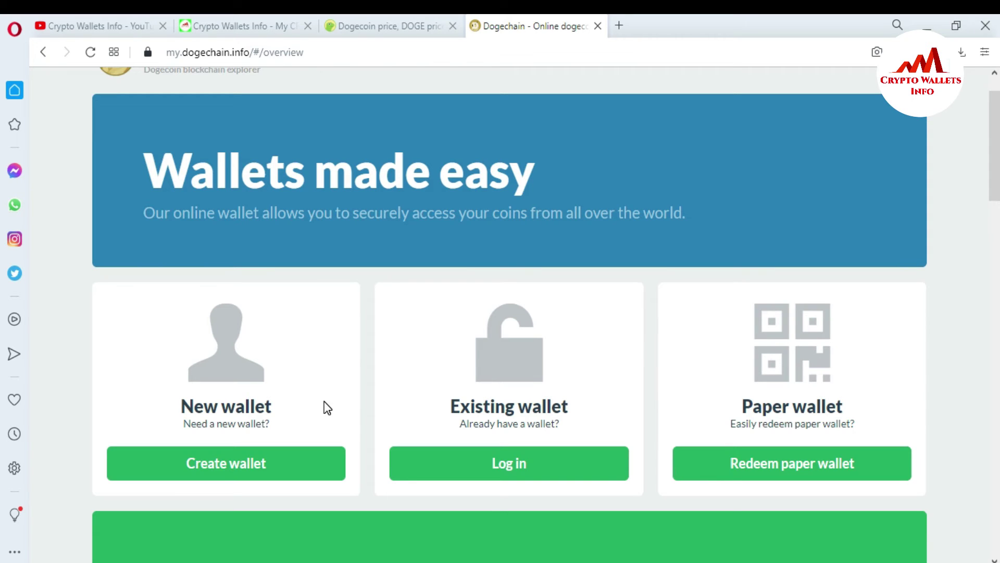
# - Open the Create wallet form and read its password-security warning
pyautogui.click(212, 467)
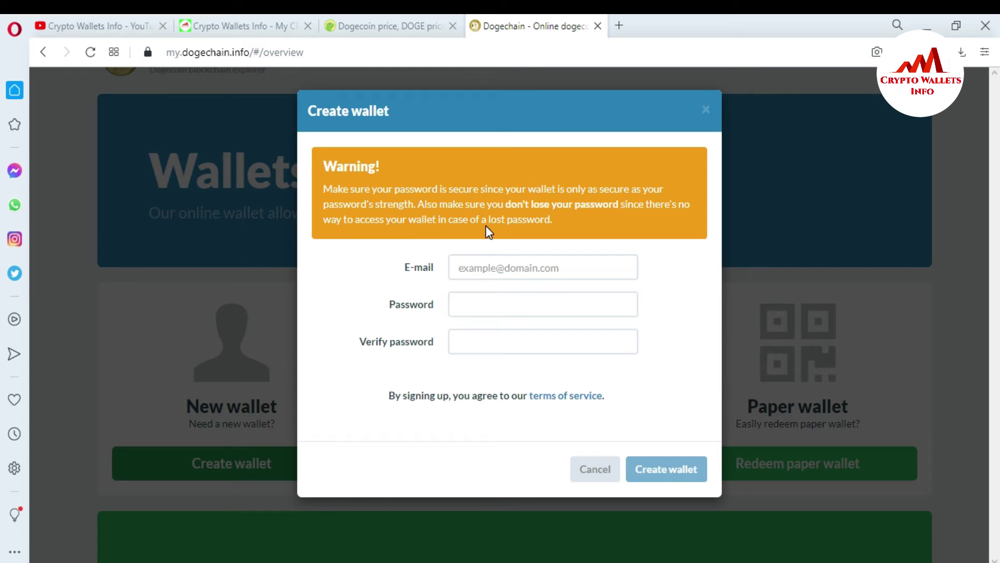
pyautogui.moveTo(552, 220); pyautogui.dragTo(475, 190)
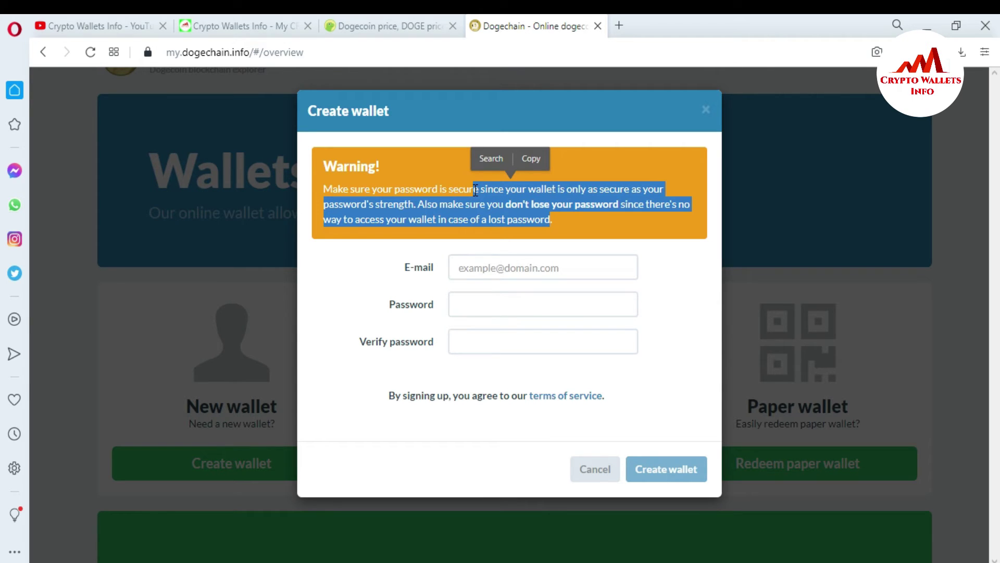
pyautogui.click(446, 191)
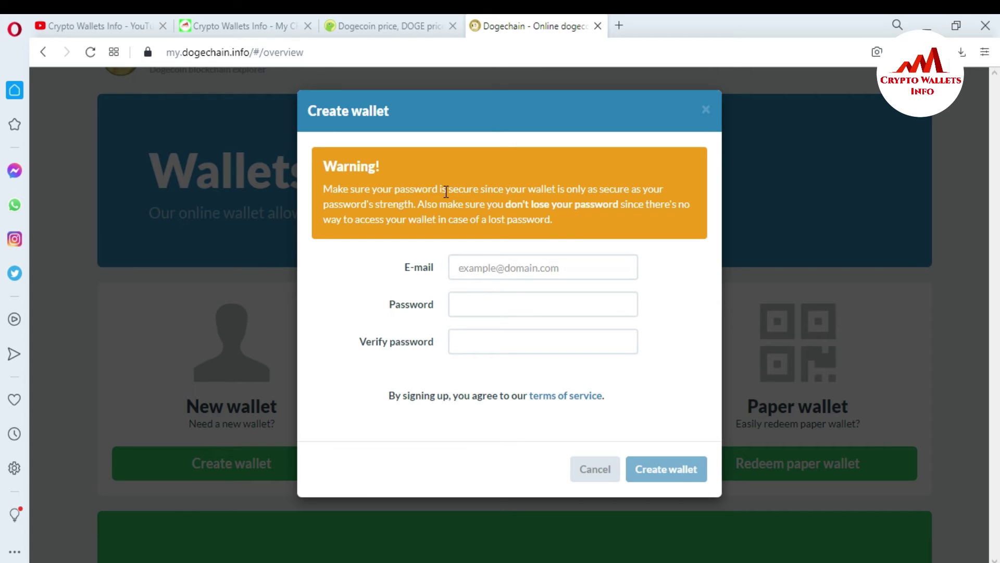
# - Enter the e-mail address and a wallet password, retyping the password until satisfied
pyautogui.click(496, 266)
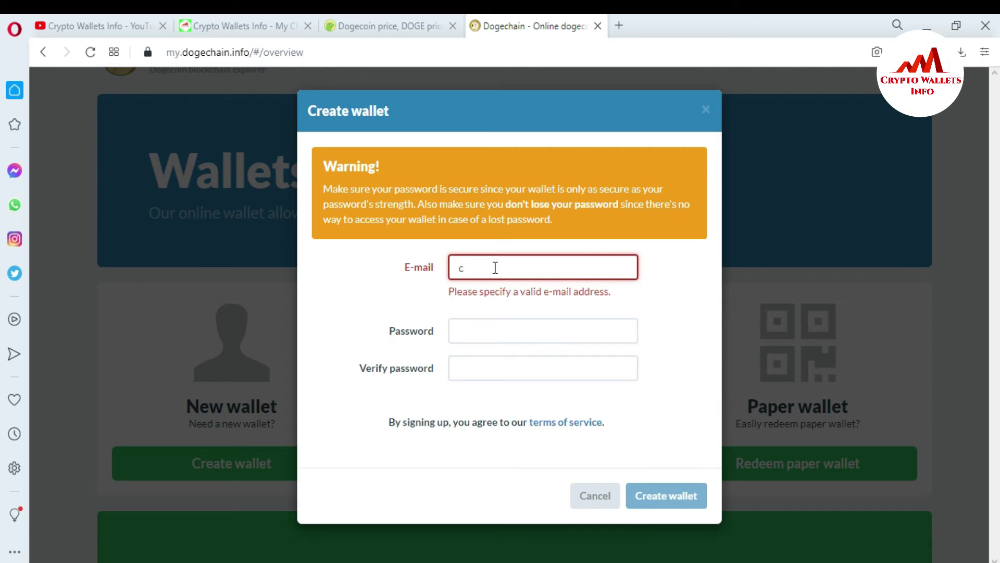
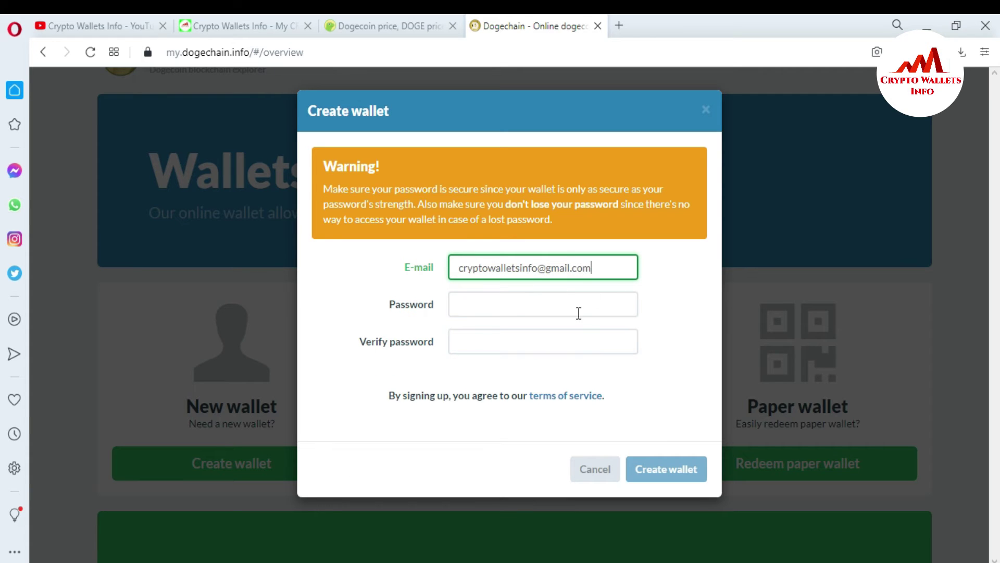
pyautogui.click(482, 306)
pyautogui.write('***')
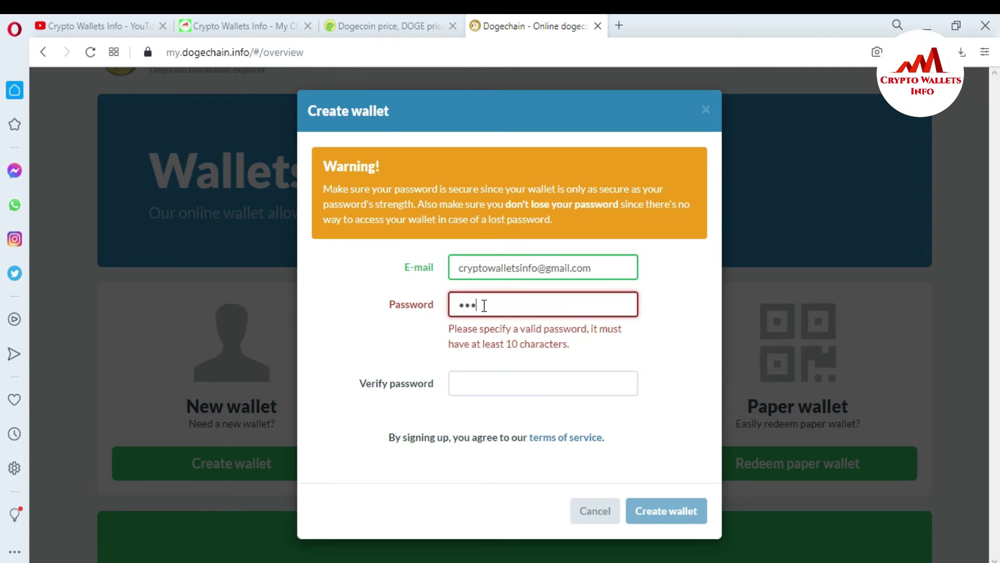
pyautogui.write('***********')
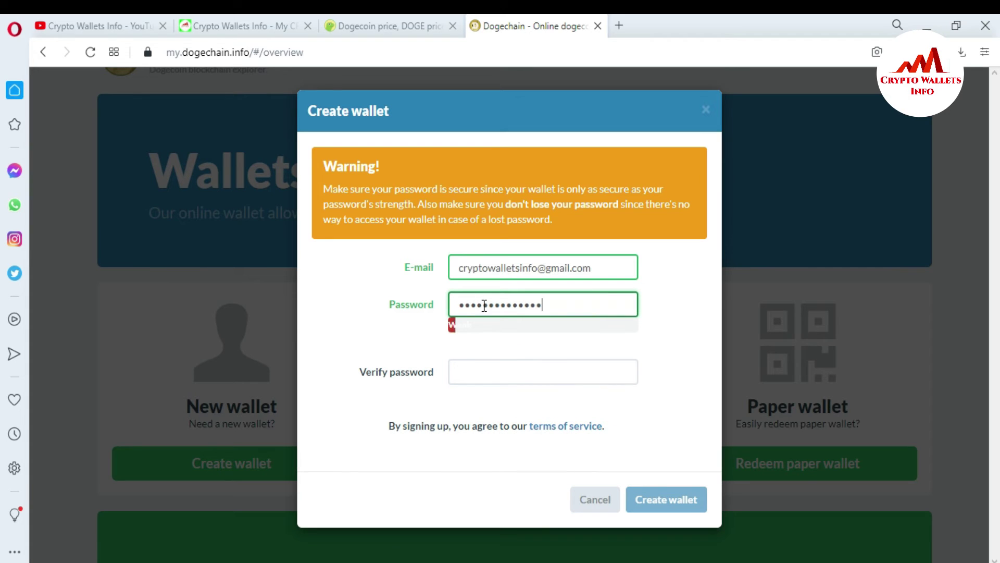
pyautogui.press('BackSpace')
pyautogui.press('BackSpace')
pyautogui.press('BackSpace')
pyautogui.press('BackSpace')
pyautogui.press('BackSpace')
pyautogui.press('BackSpace')
pyautogui.press('BackSpace')
pyautogui.press('BackSpace')
pyautogui.press('BackSpace')
pyautogui.press('BackSpace')
pyautogui.press('BackSpace')
pyautogui.press('BackSpace')
pyautogui.press('BackSpace')
pyautogui.press('BackSpace')
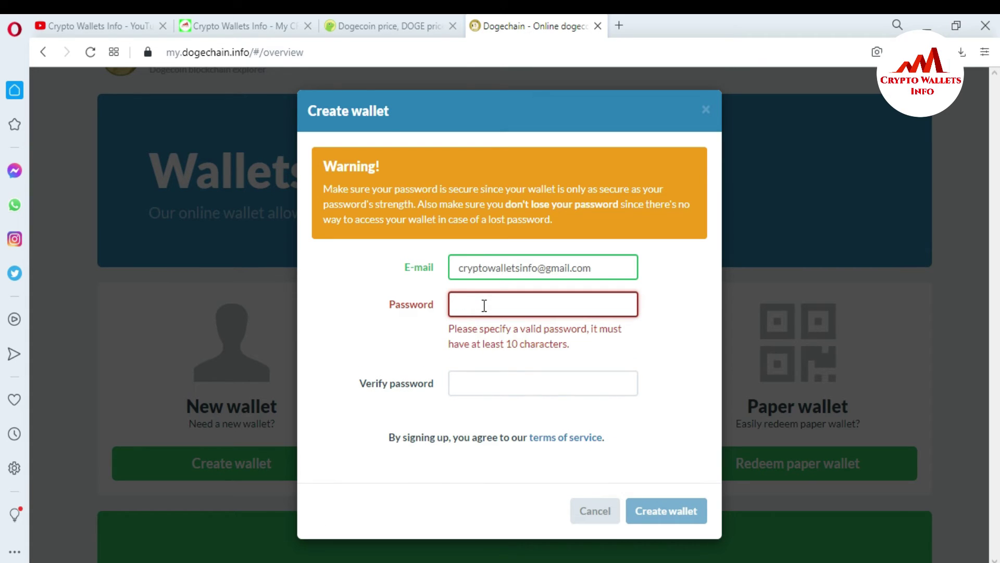
pyautogui.write('**************')
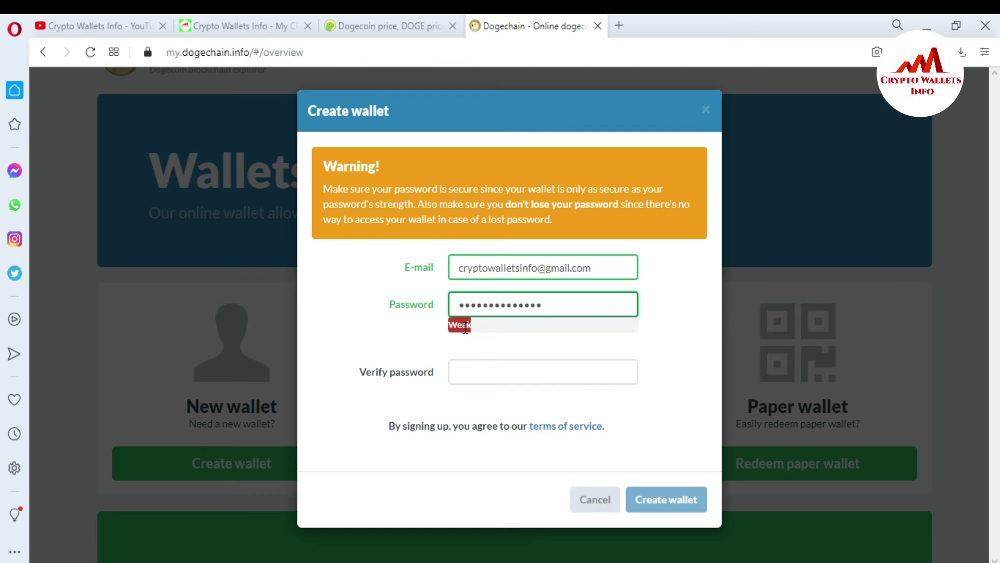
pyautogui.moveTo(553, 309); pyautogui.dragTo(412, 313)
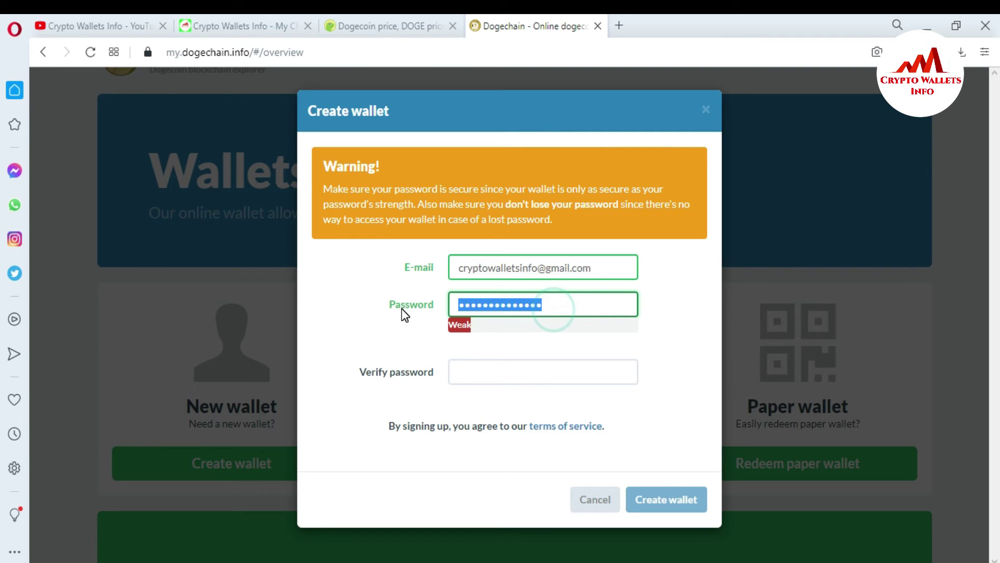
pyautogui.press('BackSpace')
pyautogui.write('********')
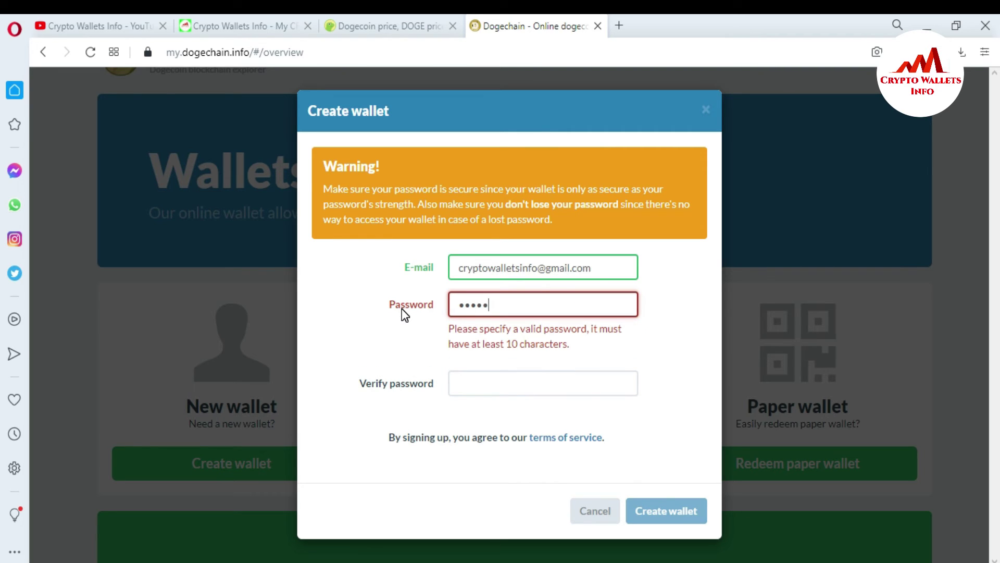
pyautogui.write('***')
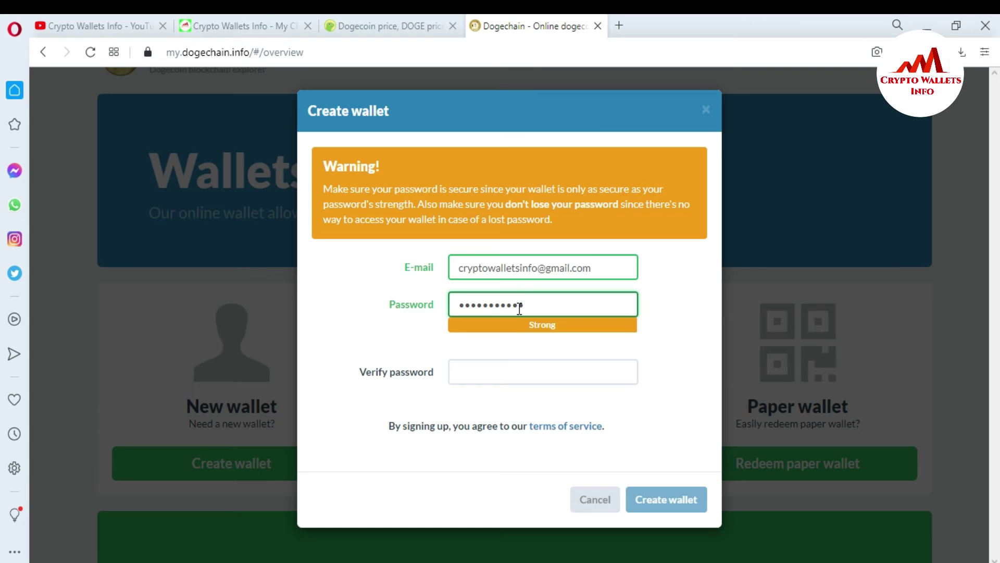
# - Repeat the same password in the Verify password field so it rates Strong
pyautogui.click(478, 368)
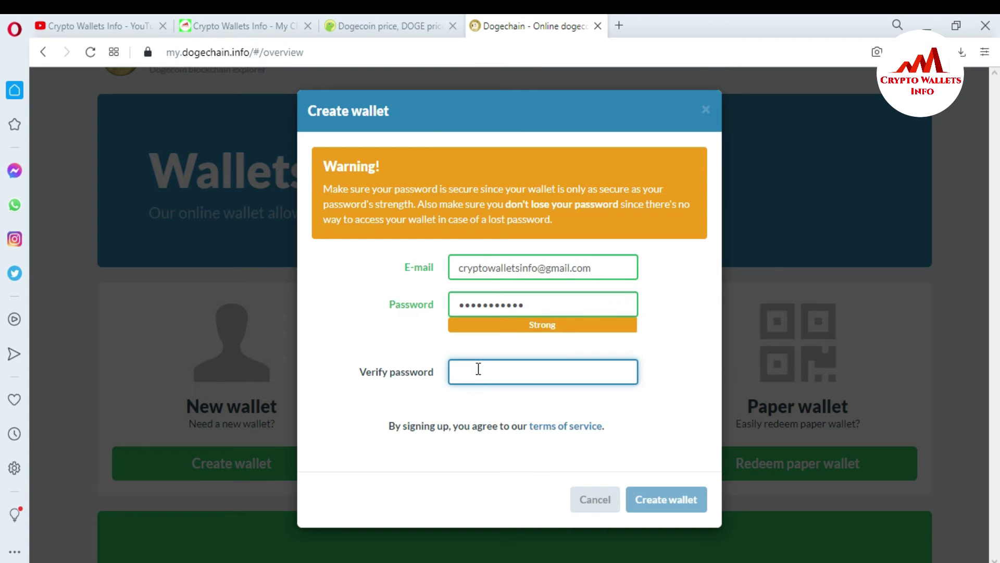
pyautogui.write('••••••')
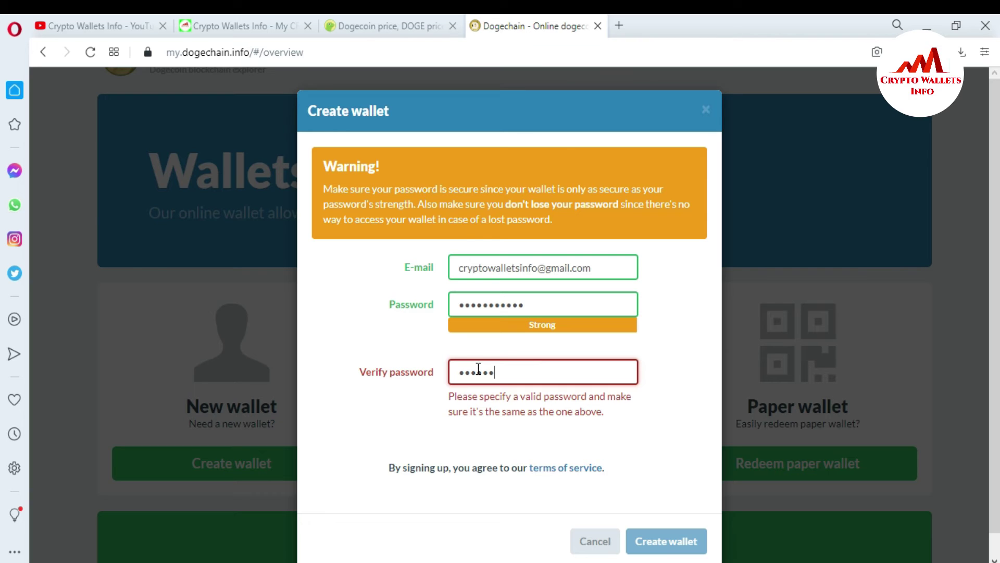
pyautogui.write('•••••')
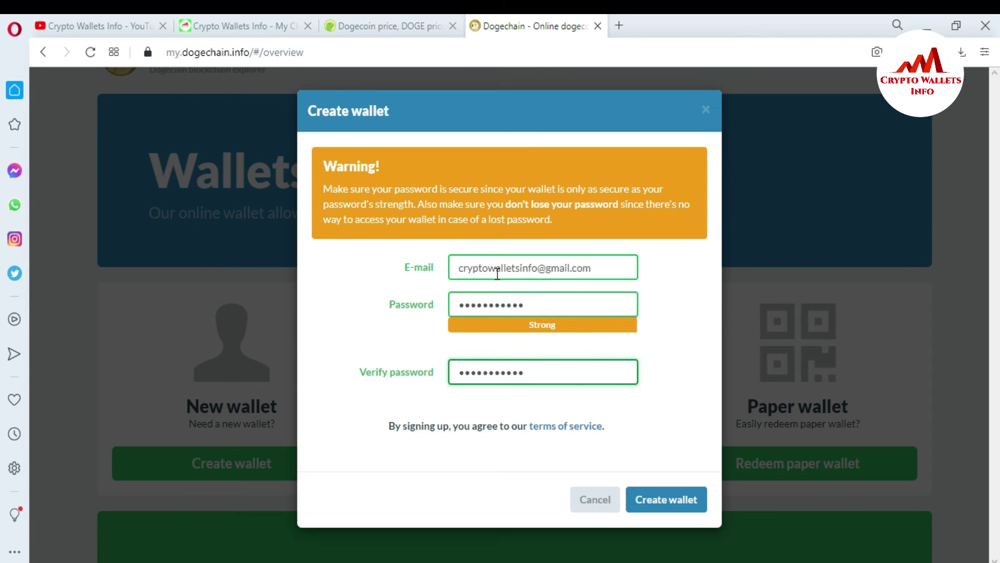
# - Submit the Create wallet form to generate the new Dogechain wallet
pyautogui.click(666, 497)
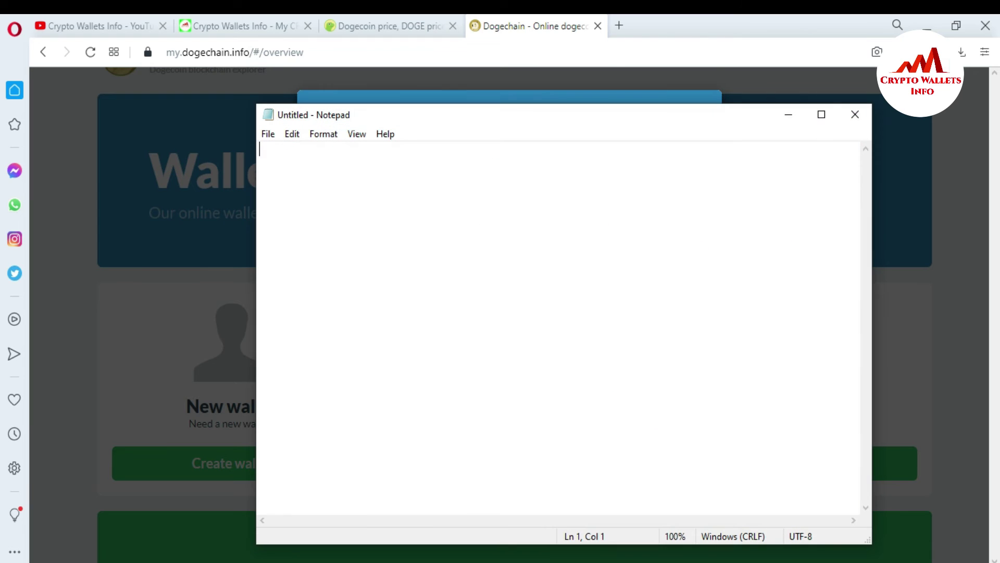
# - Copy the generated wallet ID from the Dogechain confirmation for pasting into Notepad
pyautogui.moveTo(534, 124); pyautogui.dragTo(561, 265)
pyautogui.click(611, 231)
pyautogui.moveTo(609, 231); pyautogui.dragTo(419, 224)
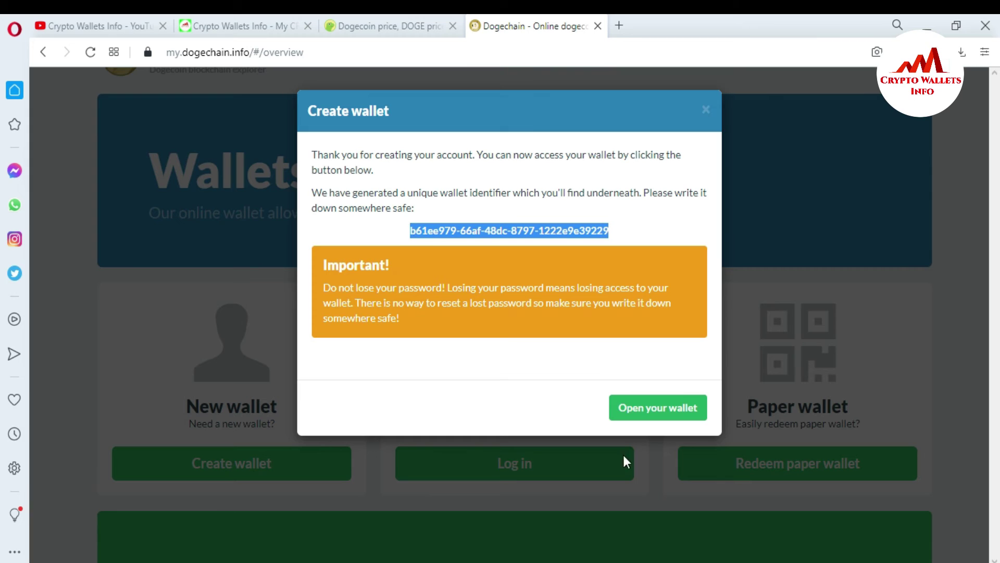
pyautogui.hotkey('alt', 'Tab')
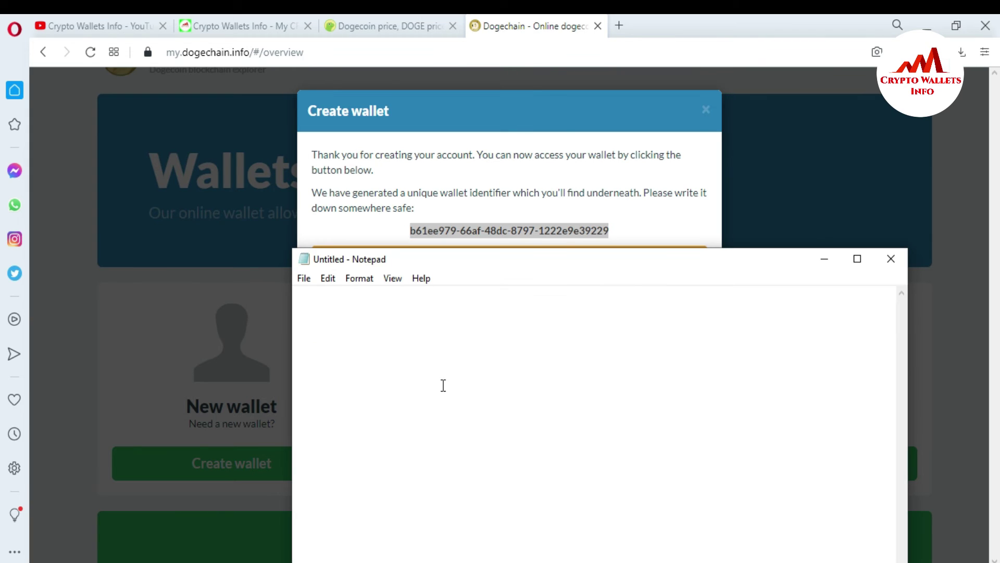
# - Write a 'Doge Coin Wallet ID' note with the pasted ID, a 'Password :' line and '=' separator
pyautogui.write('Doge')
pyautogui.press('BackSpace')
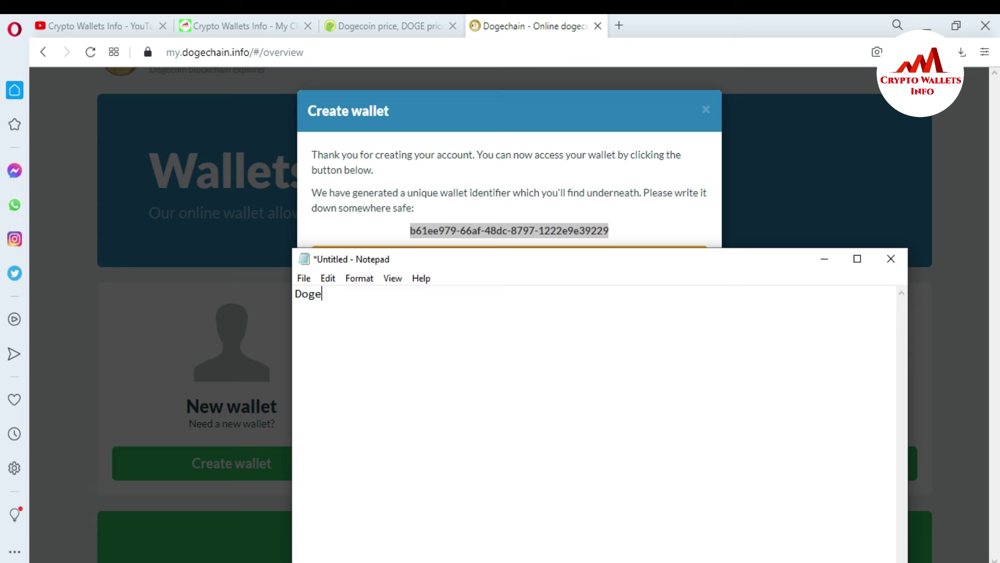
pyautogui.write('Coin Wallet ID')
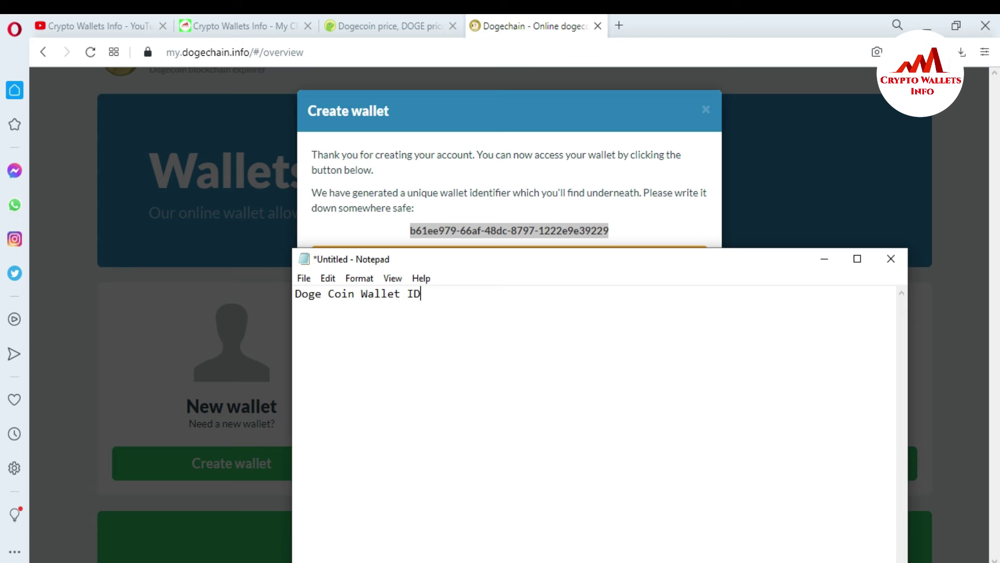
pyautogui.press('Return')
pyautogui.press('Return')
pyautogui.write('b61ee979-66af-48dc-8797-1222e9e39229')
pyautogui.press('Return')
pyautogui.press('Return')
pyautogui.write('P')
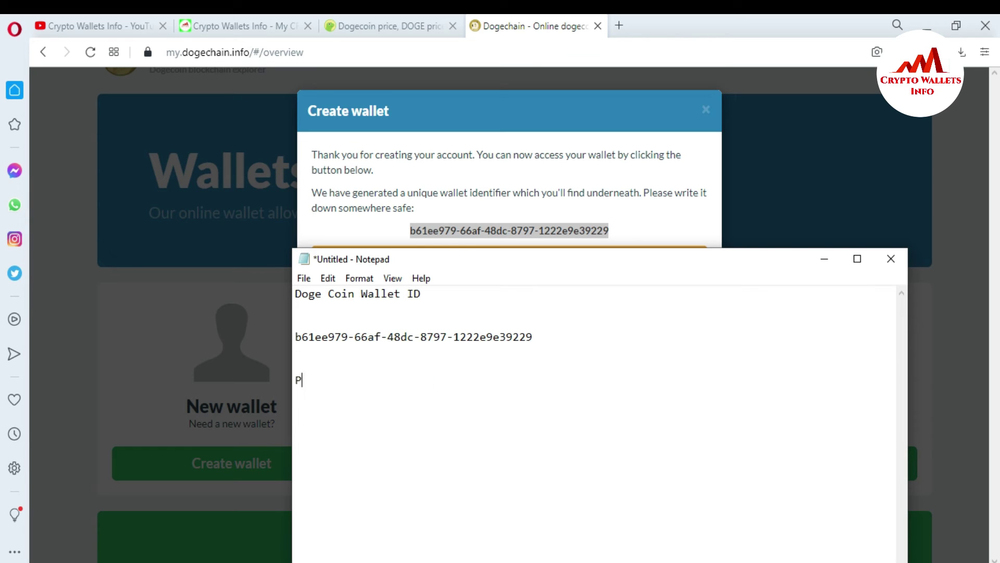
pyautogui.write('assword :')
pyautogui.press('Return')
pyautogui.press('Return')
pyautogui.write('=================')
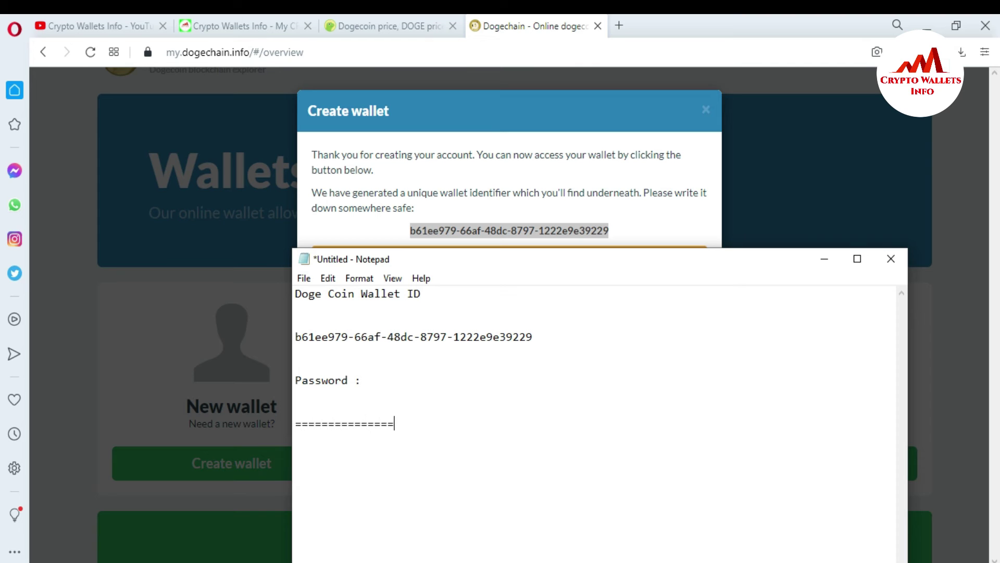
pyautogui.write('========================================================================')
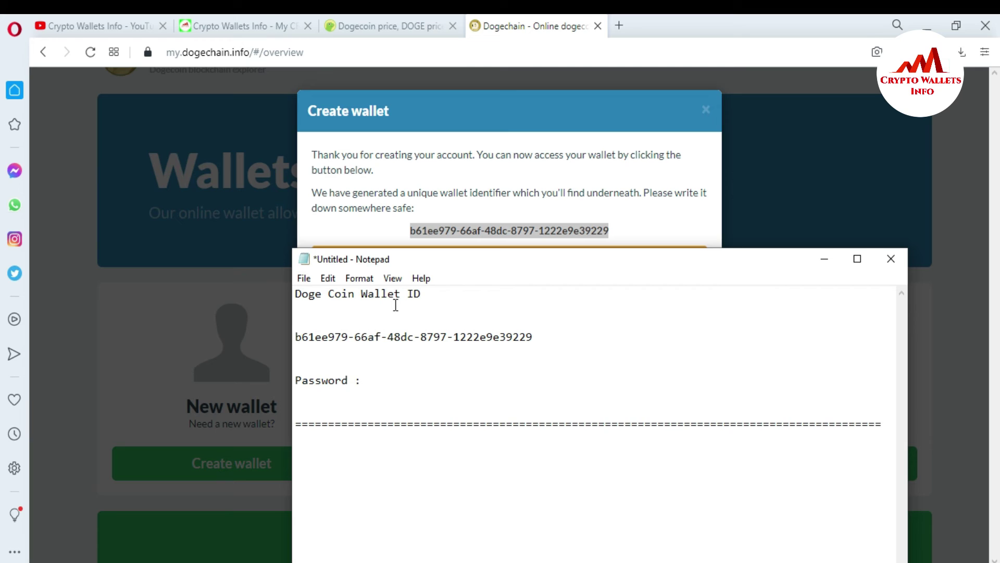
pyautogui.click(827, 262)
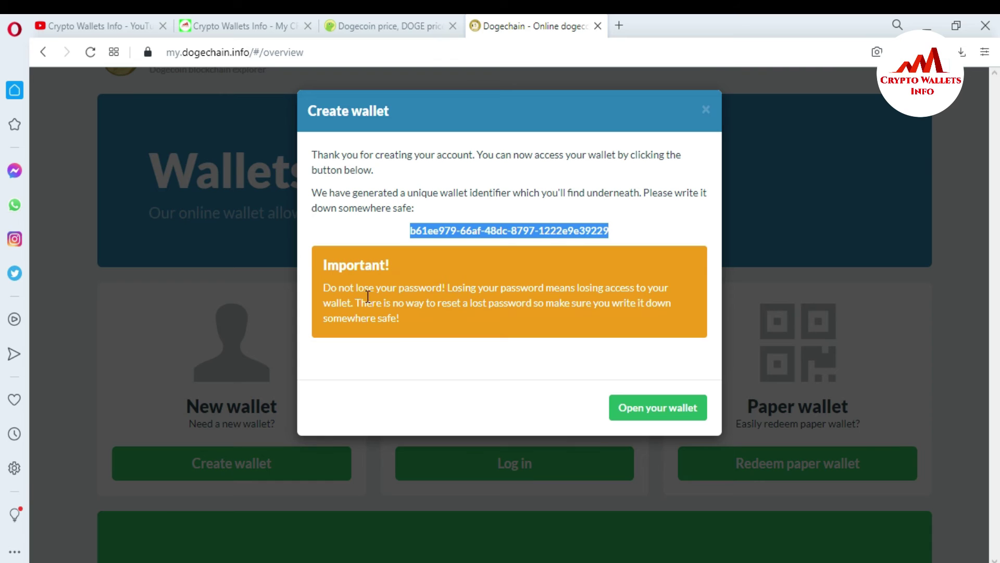
pyautogui.moveTo(325, 290); pyautogui.dragTo(455, 287)
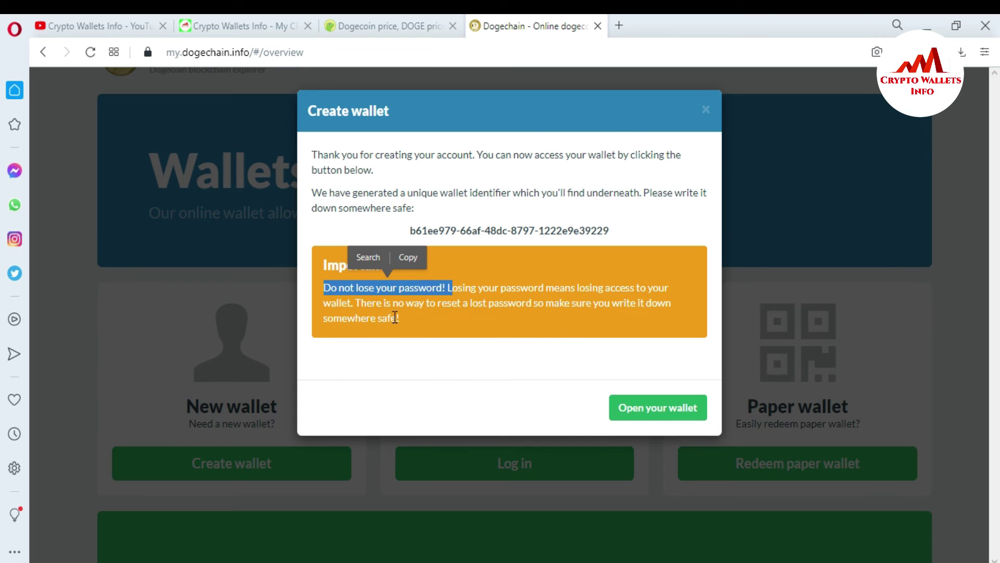
pyautogui.click(430, 320)
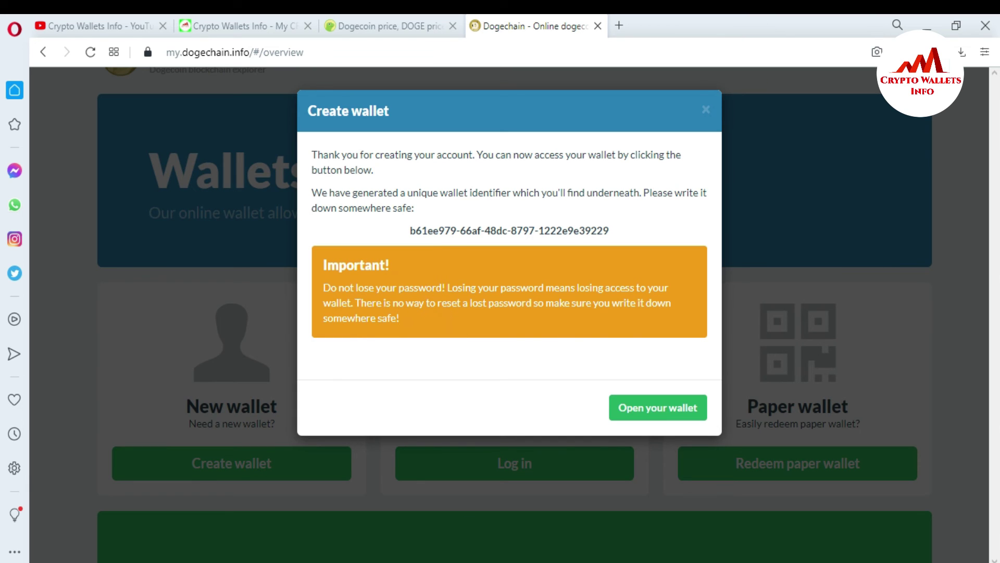
pyautogui.click(456, 562)
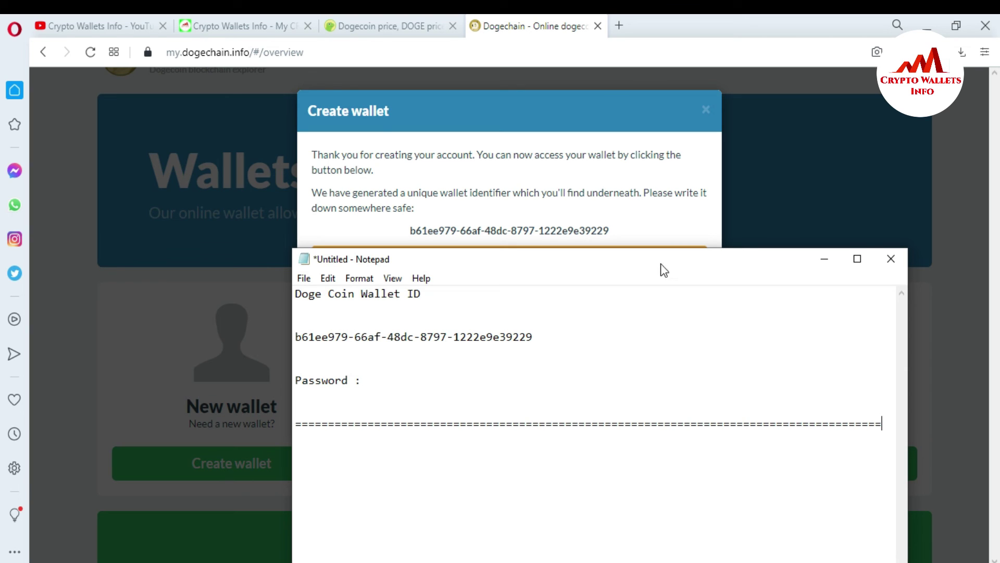
pyautogui.moveTo(521, 258); pyautogui.dragTo(548, 269)
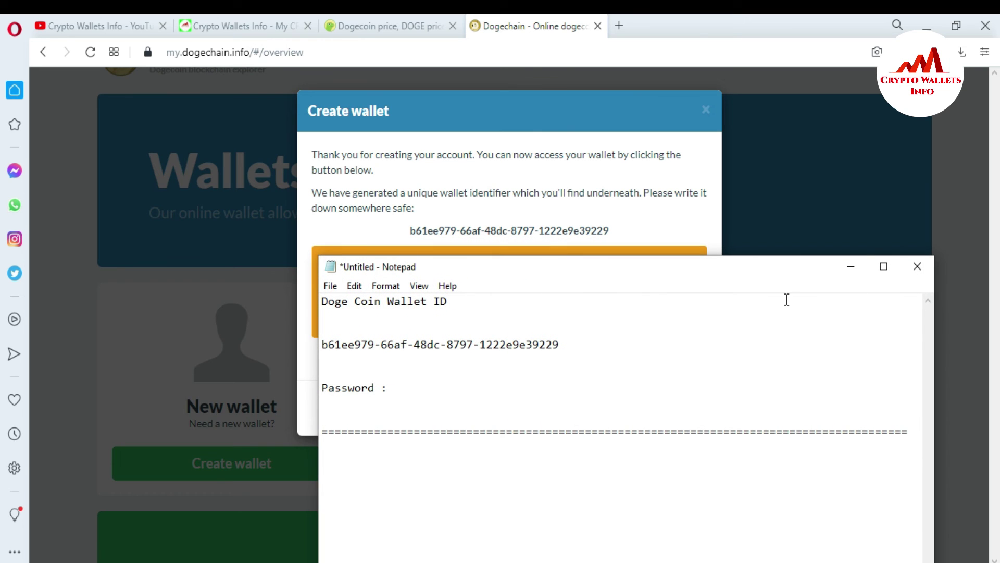
pyautogui.click(851, 266)
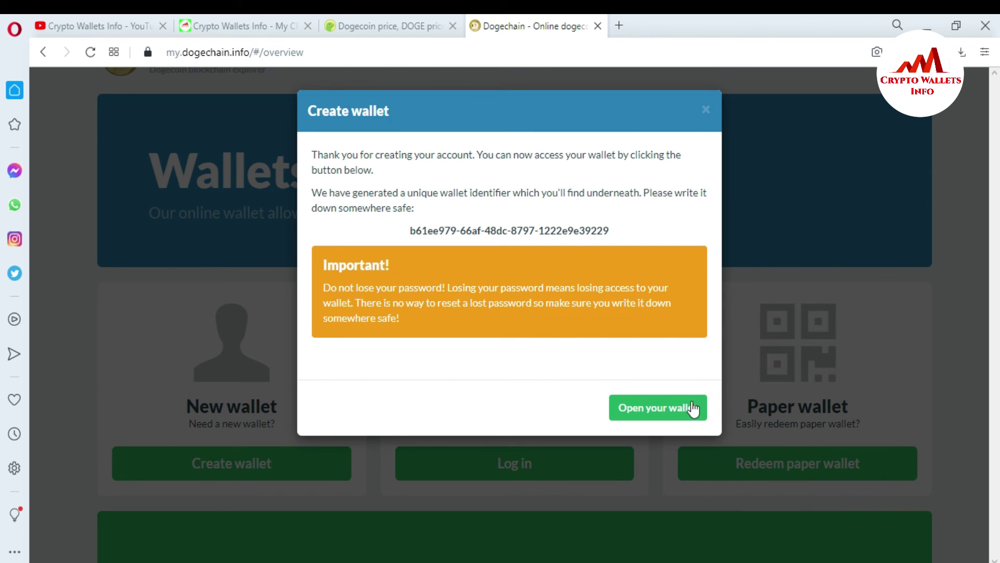
# - Open the new wallet to view its 0.00 DOGE balance, address and QR code, then return to the YouTube tab
pyautogui.click(654, 412)
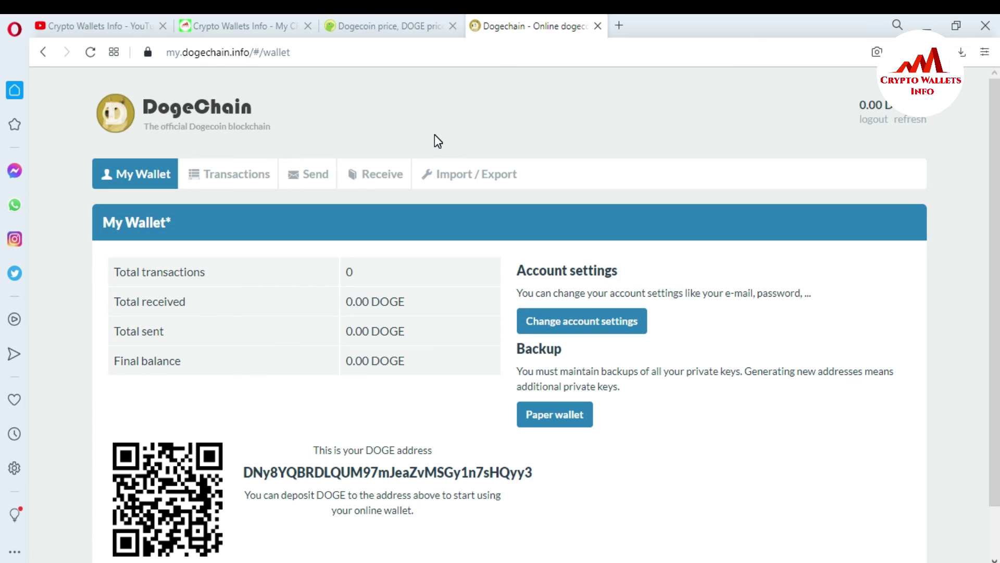
pyautogui.click(111, 21)
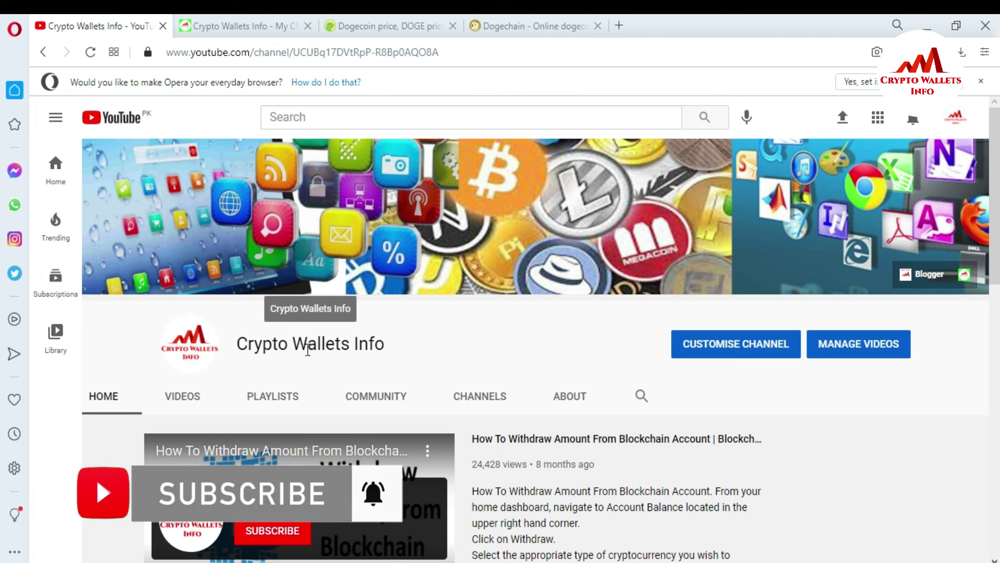
# - On the Crypto Wallets Info site, go to ALL COINS > BITCOIN DIAMOND
pyautogui.click(211, 26)
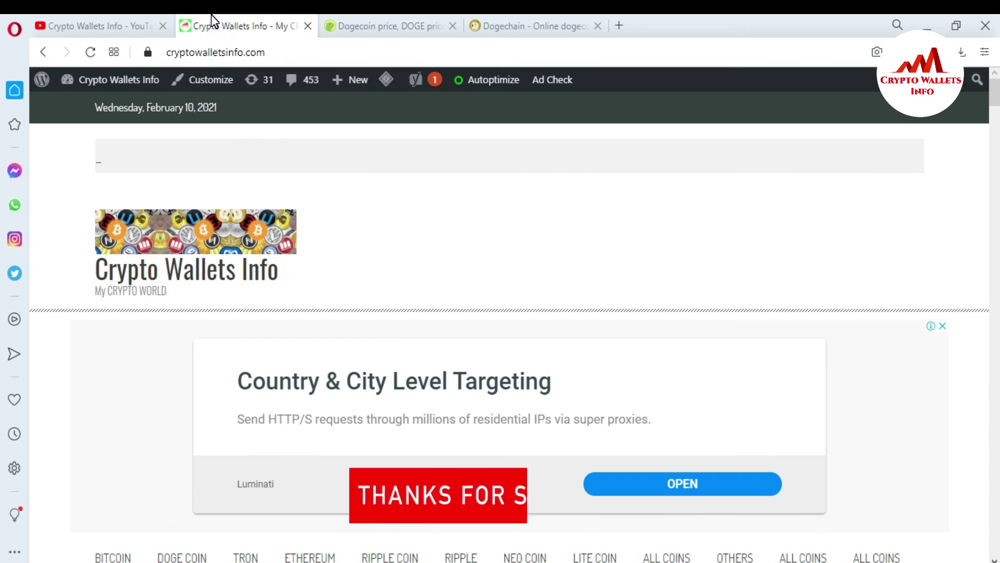
pyautogui.press('pagedown')
pyautogui.press('pageup')
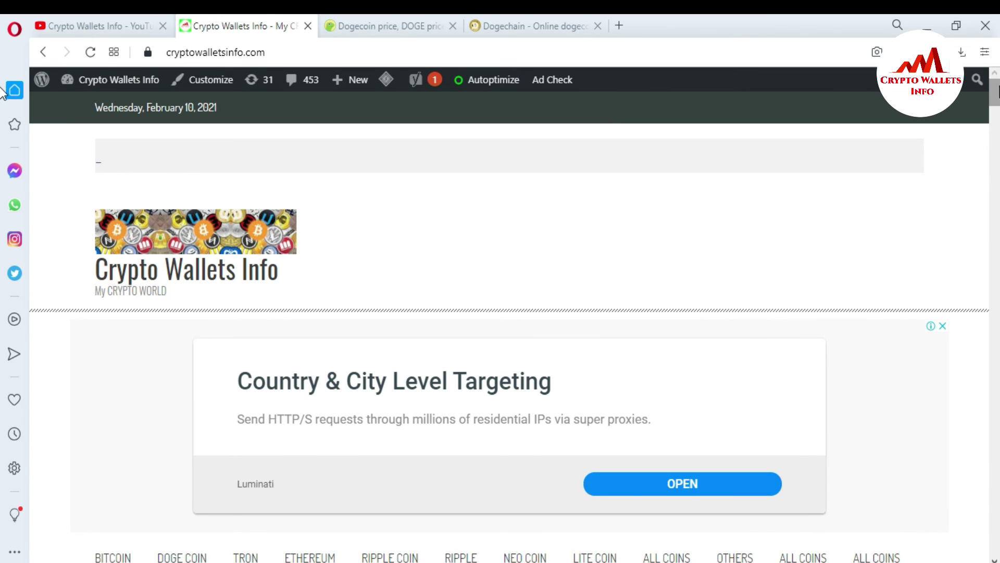
pyautogui.scroll(-7, 996, 93)
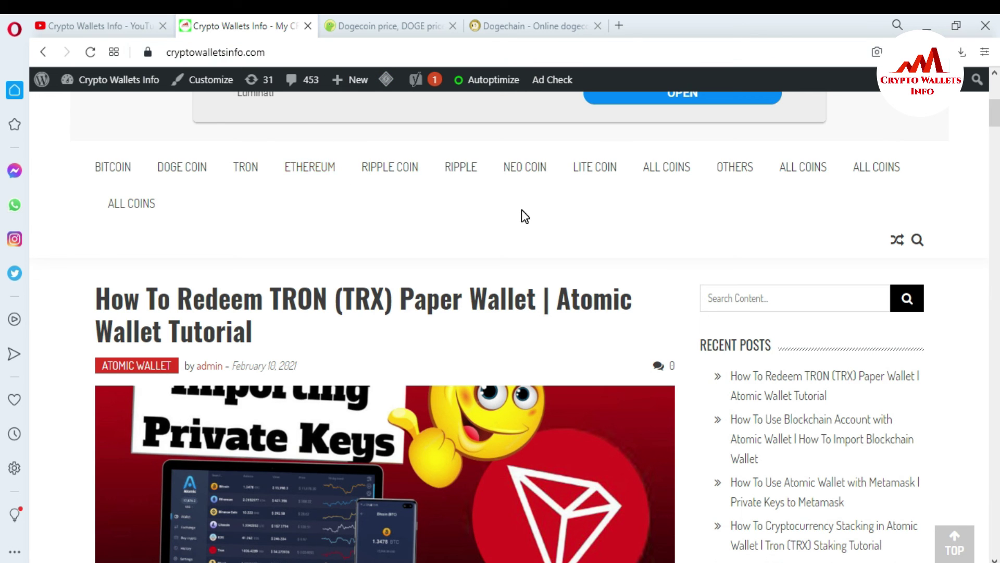
pyautogui.moveTo(661, 175)
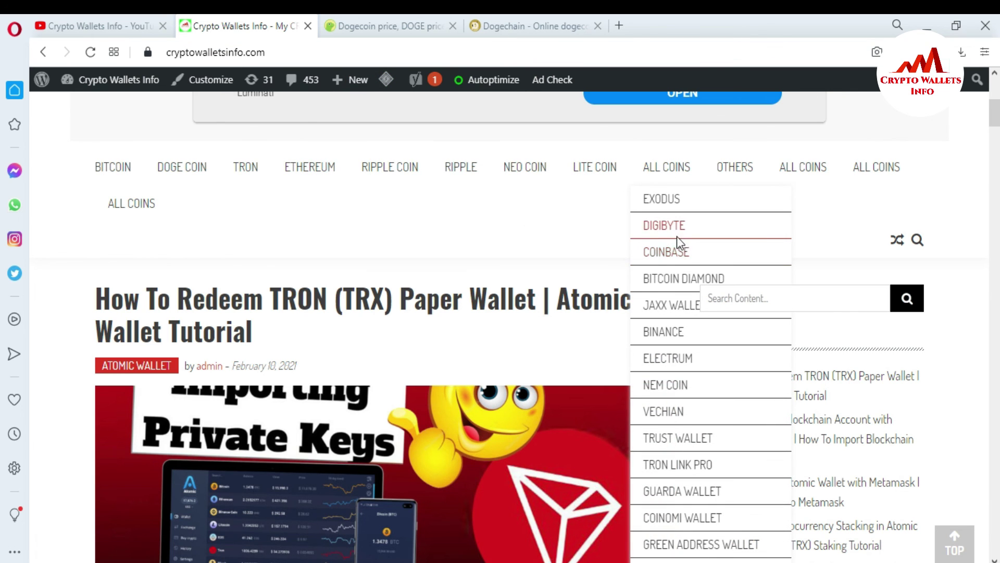
pyautogui.click(682, 282)
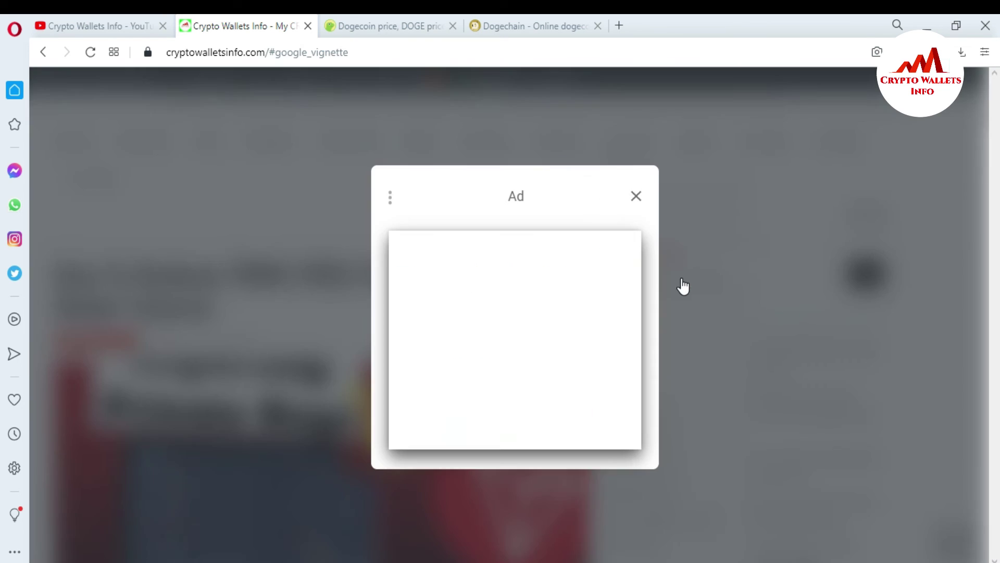
# - Dismiss the covering ad and browse down the Bitcoin Diamond wallet tutorial posts
pyautogui.click(635, 201)
pyautogui.click(637, 195)
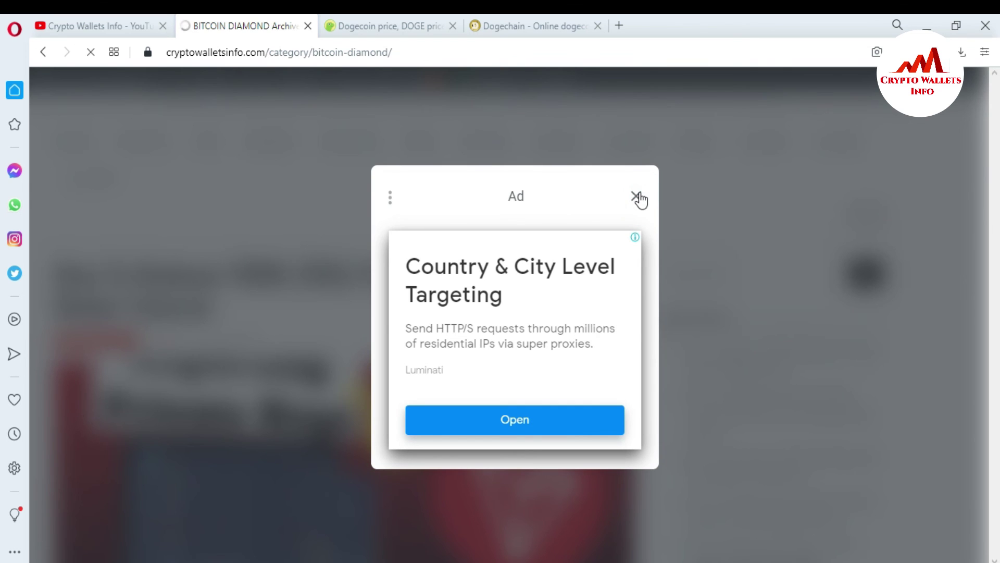
pyautogui.scroll(-5, 2, 140)
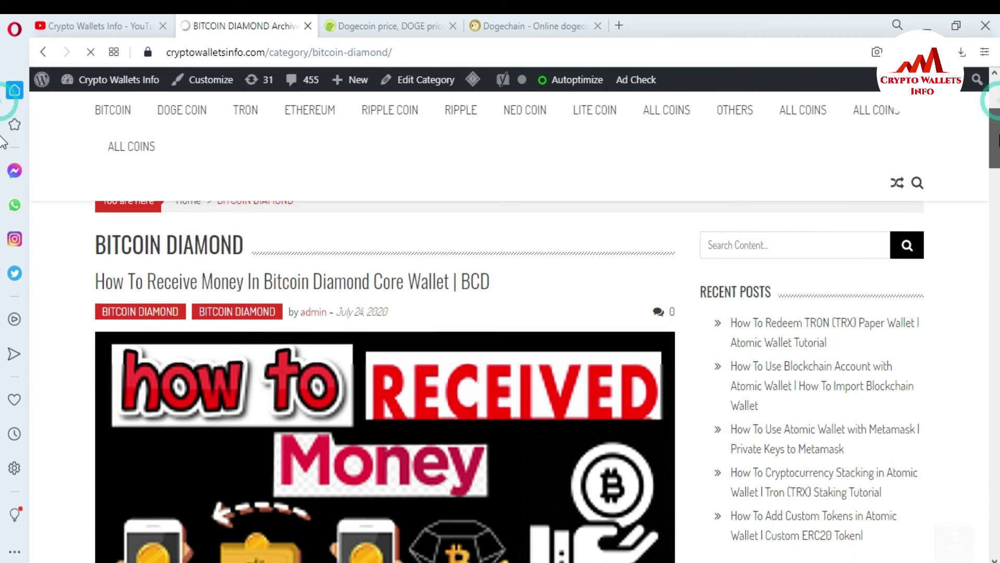
pyautogui.scroll(-2, 3, 141)
pyautogui.scroll(1, 3, 142)
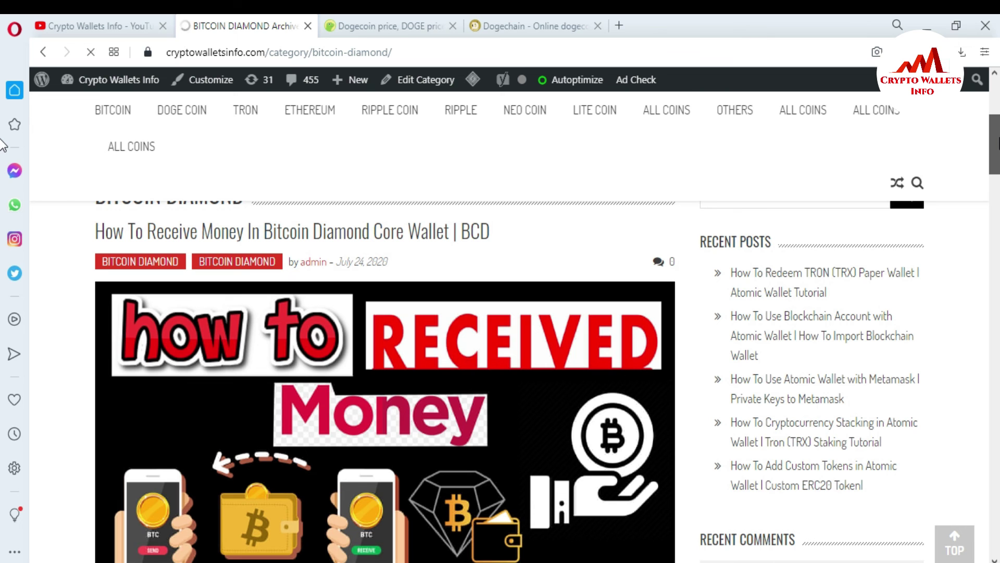
pyautogui.scroll(-10, 3, 145)
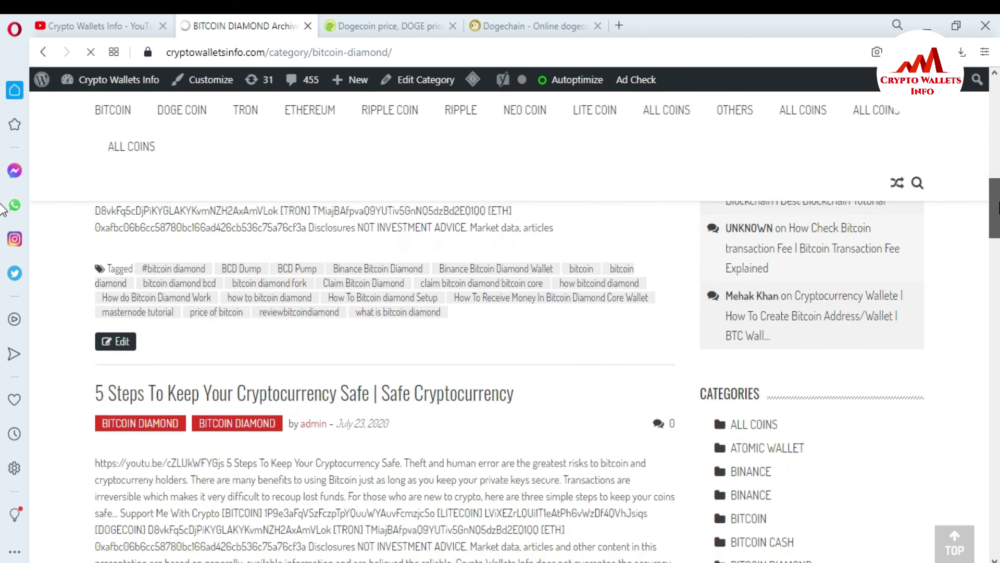
pyautogui.scroll(-7, 2, 208)
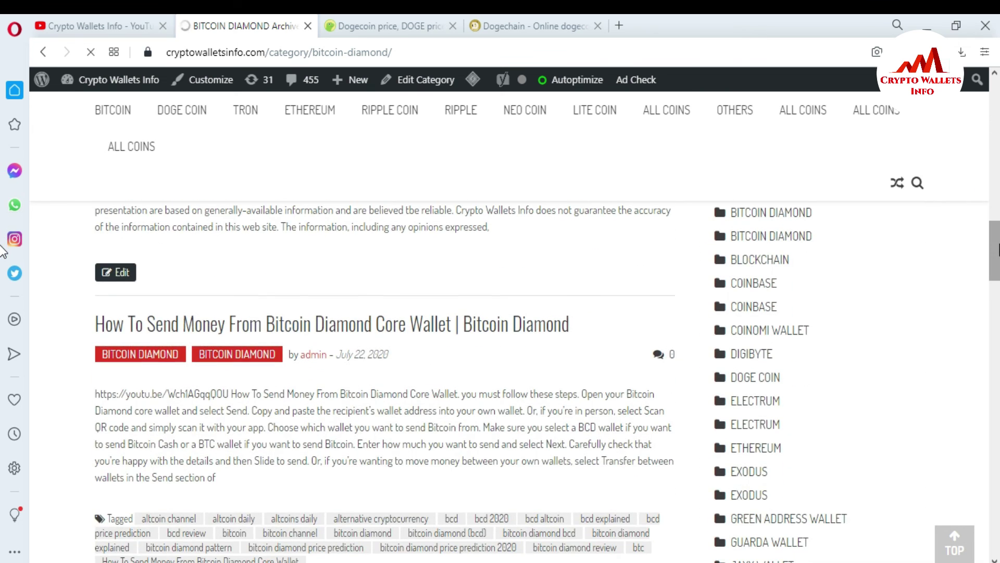
pyautogui.moveTo(996, 275); pyautogui.dragTo(996, 348)
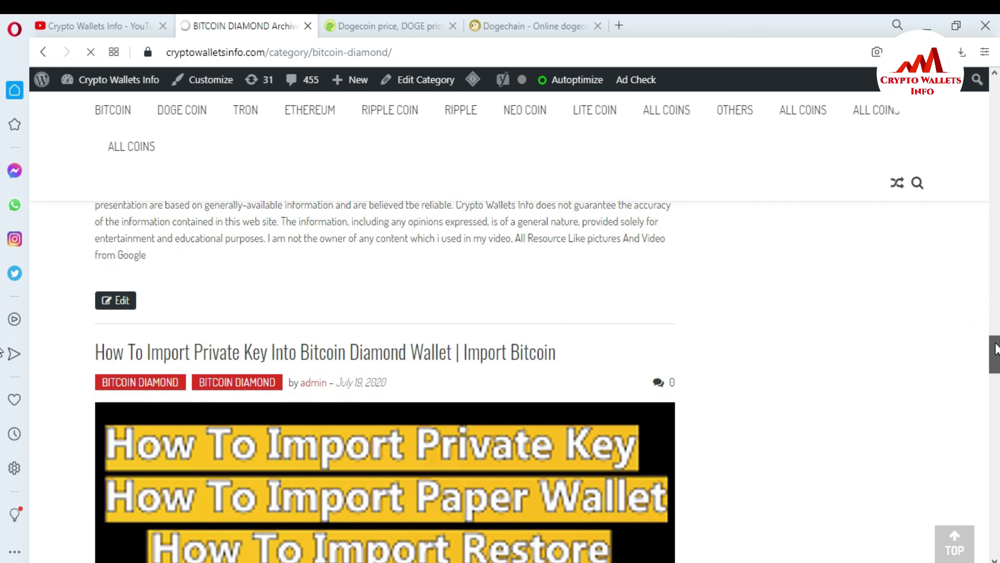